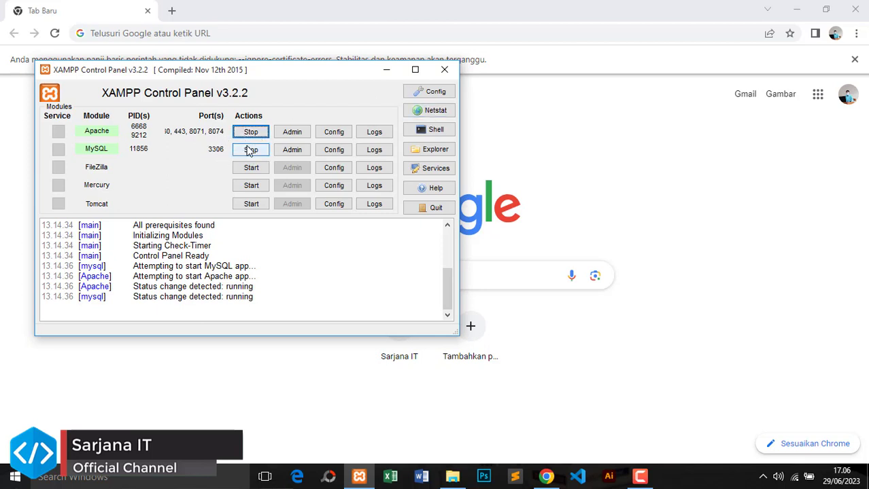
Minimize the XAMPP control panel and check the perpustakaan project folder in htdocs
left_click(398, 72)
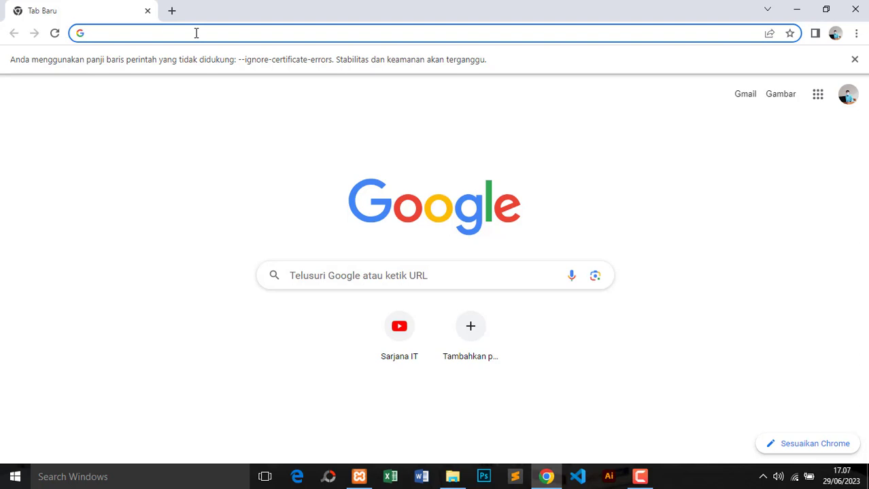
type("localhost")
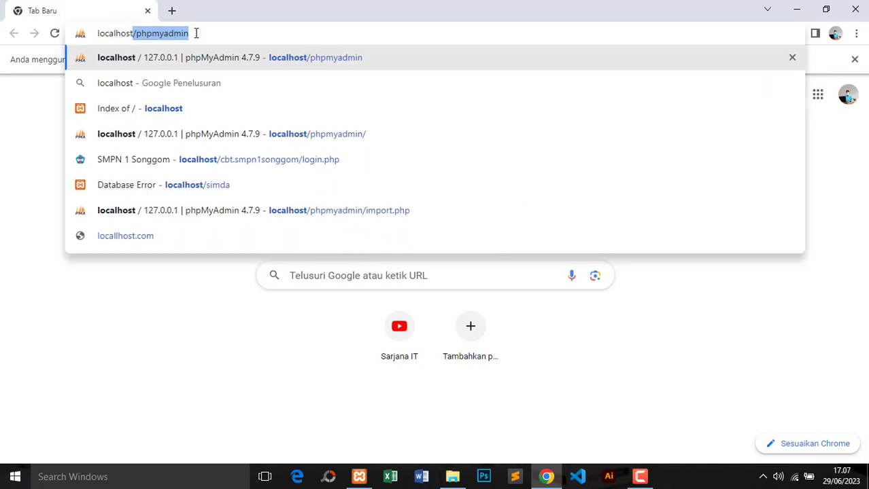
type("/")
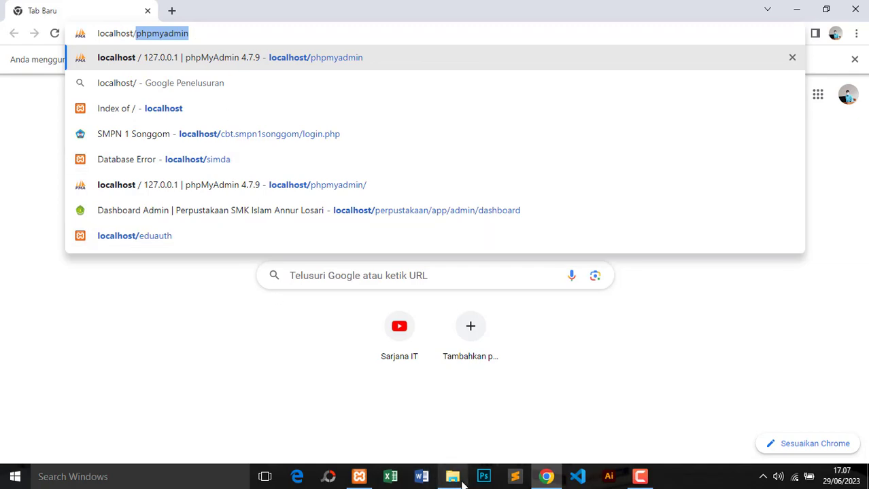
left_click(452, 476)
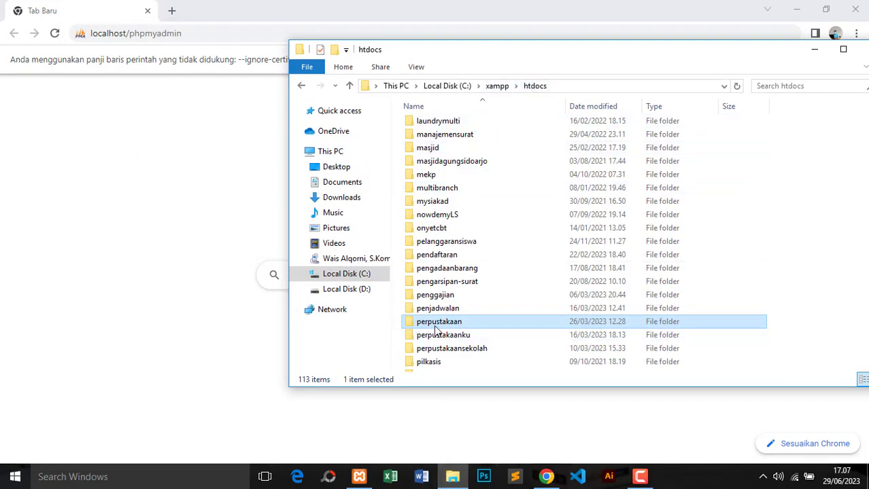
left_click(177, 145)
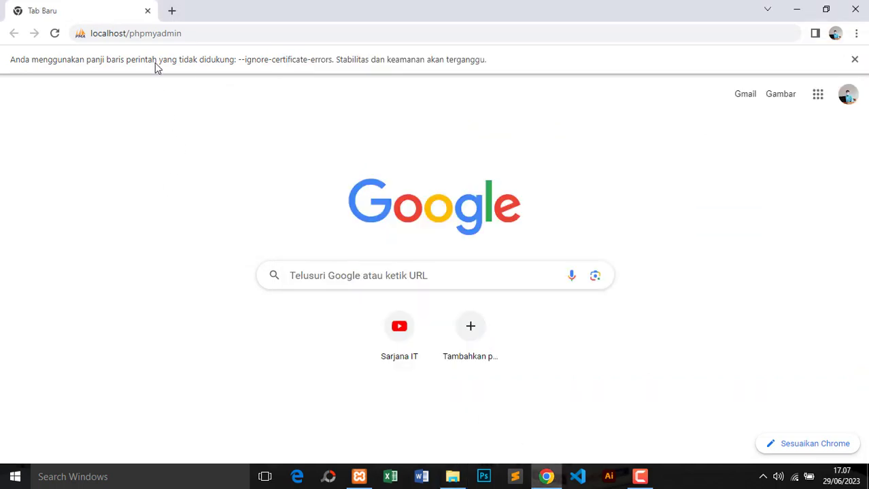
Load localhost/perpustakaan in Chrome to reach the library login page
left_click(184, 33)
left_click(187, 33)
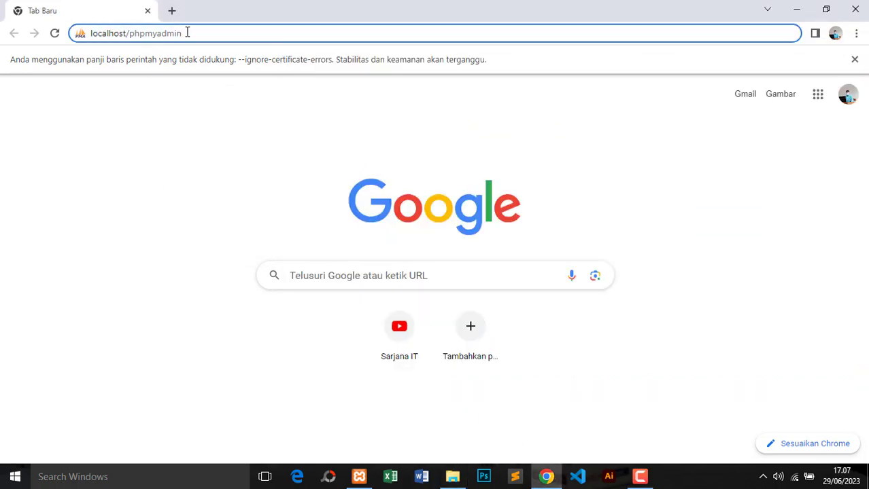
key("BackSpace")
key("BackSpace")
key("BackSpace")
key("BackSpace")
key("BackSpace")
key("BackSpace")
key("BackSpace")
key("BackSpace")
key("BackSpace")
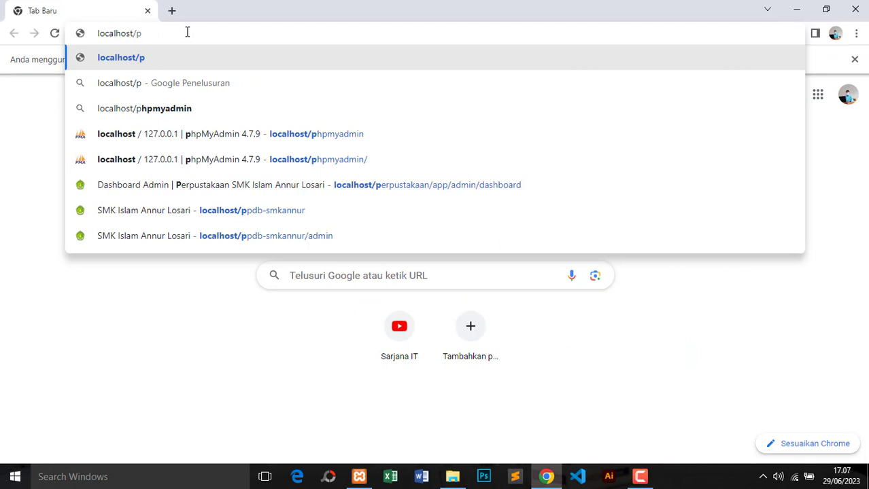
type("erpusta")
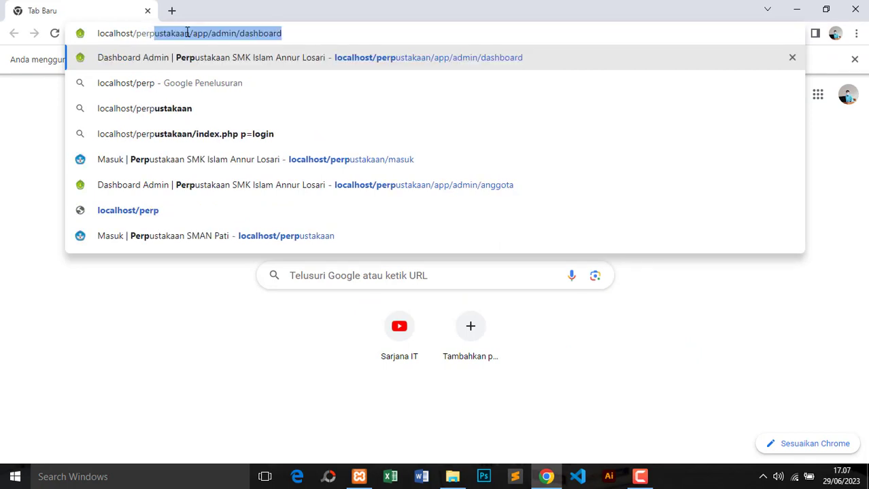
type("kaan")
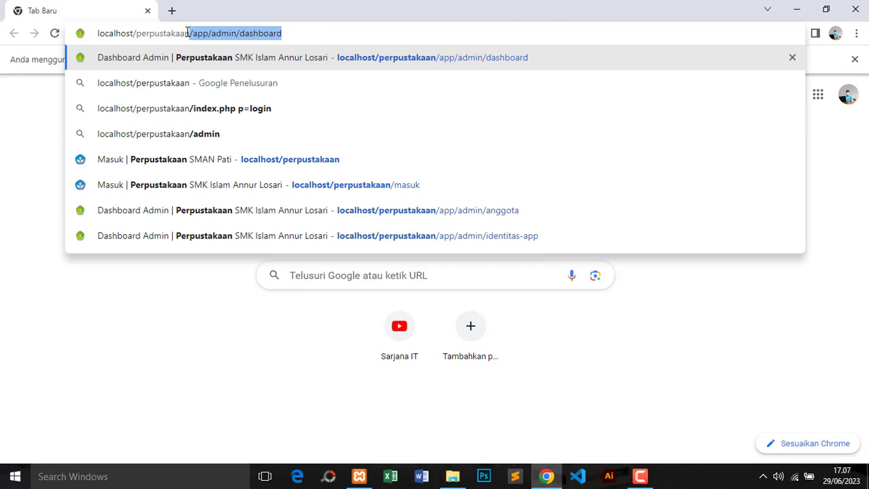
key("Delete")
key("Return")
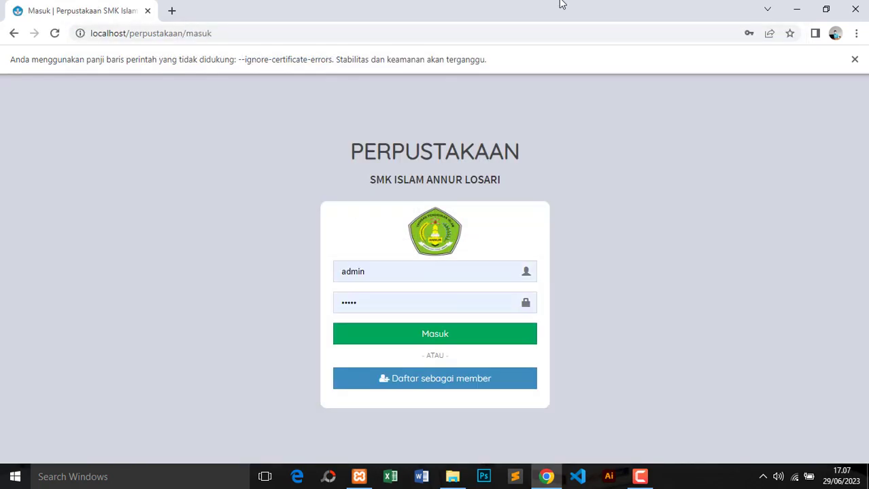
Dismiss the warning bar and check the autofilled admin username and password
left_click(854, 59)
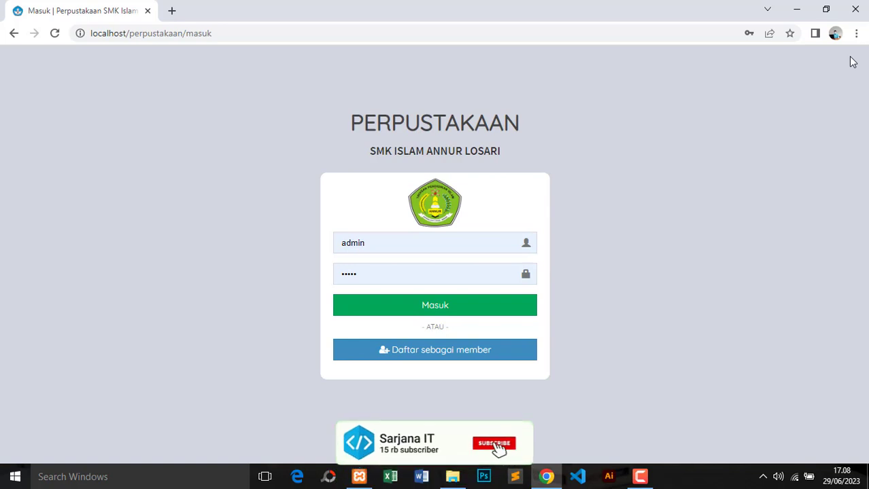
left_click(375, 243)
left_click(375, 265)
left_click(376, 250)
left_click(373, 268)
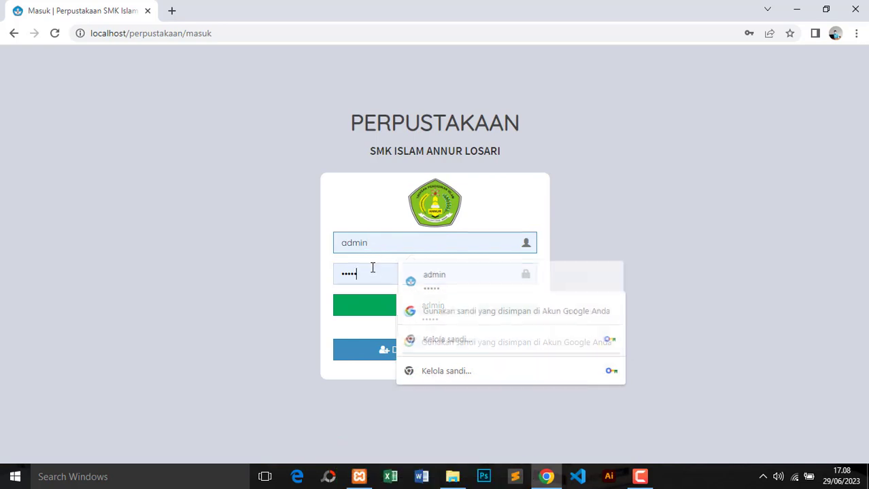
left_click(372, 242)
left_click(369, 272)
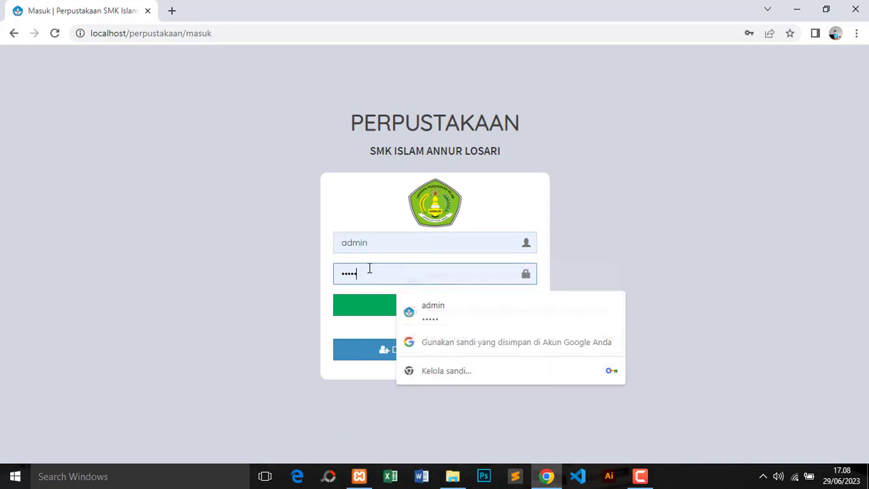
left_click(376, 244)
left_click(379, 280)
left_click(612, 221)
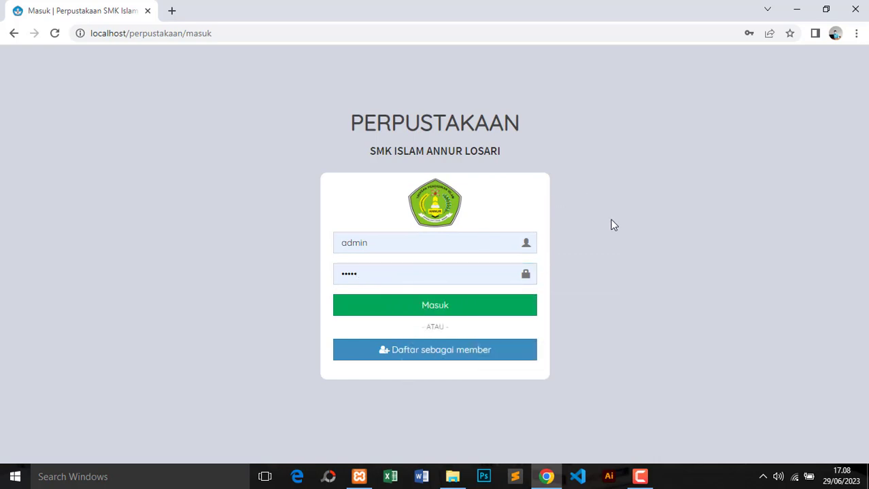
Try submitting the Daftar registration form, which rejects an empty Nama Lengkap
left_click(449, 352)
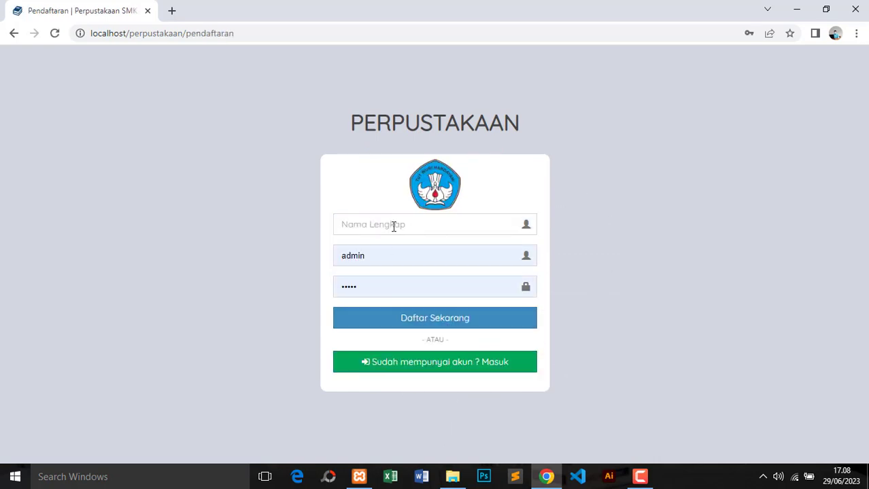
left_click(390, 253)
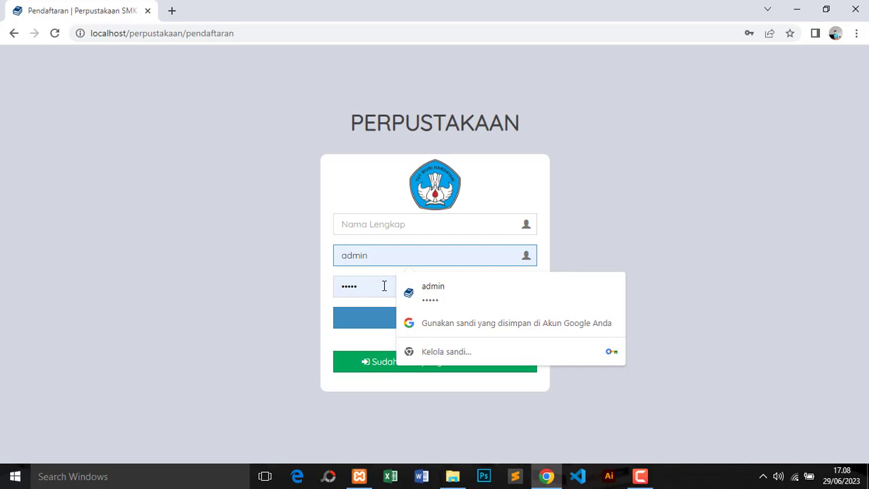
left_click(375, 287)
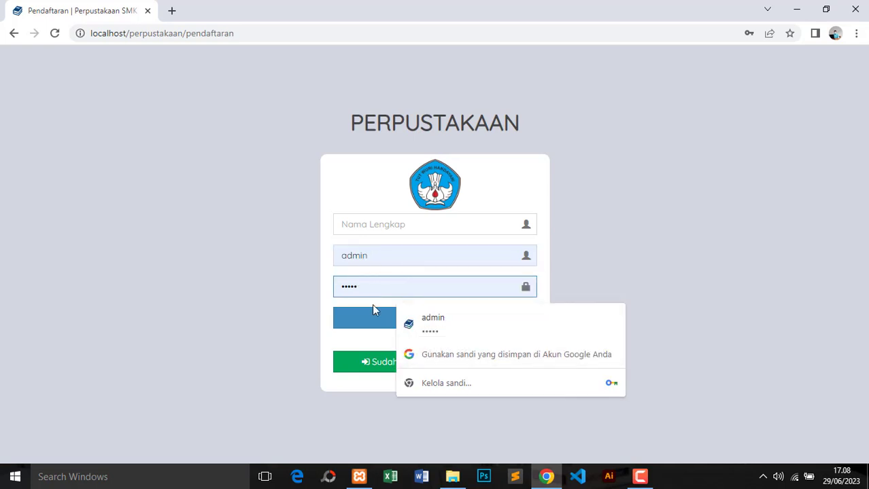
left_click(260, 229)
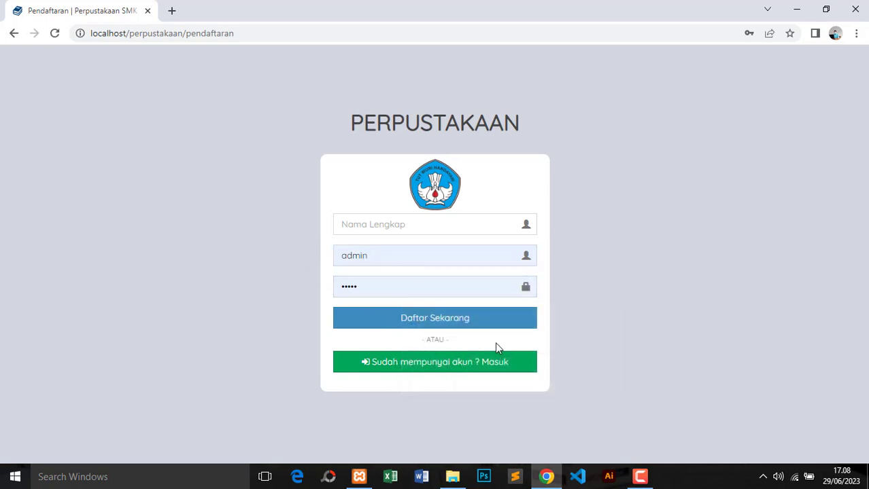
left_click(443, 324)
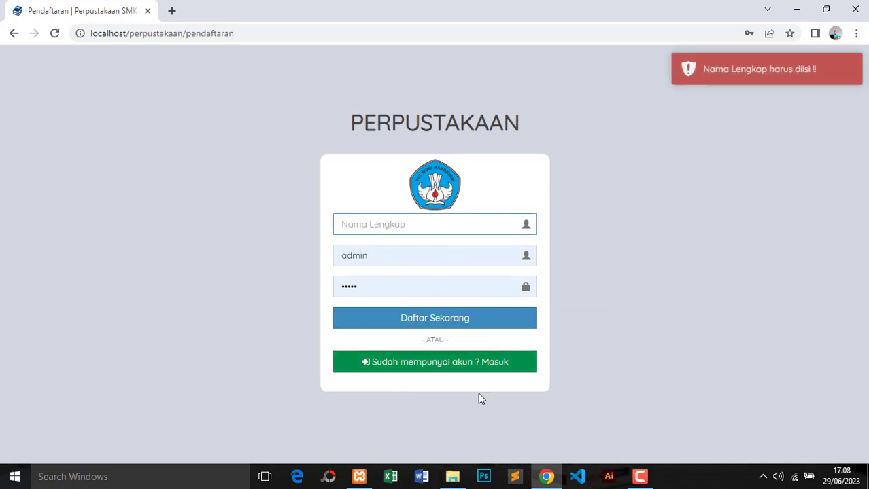
Return to the login page via 'Sudah mempunyai akun ? Masuk' and sign in as admin
left_click(491, 366)
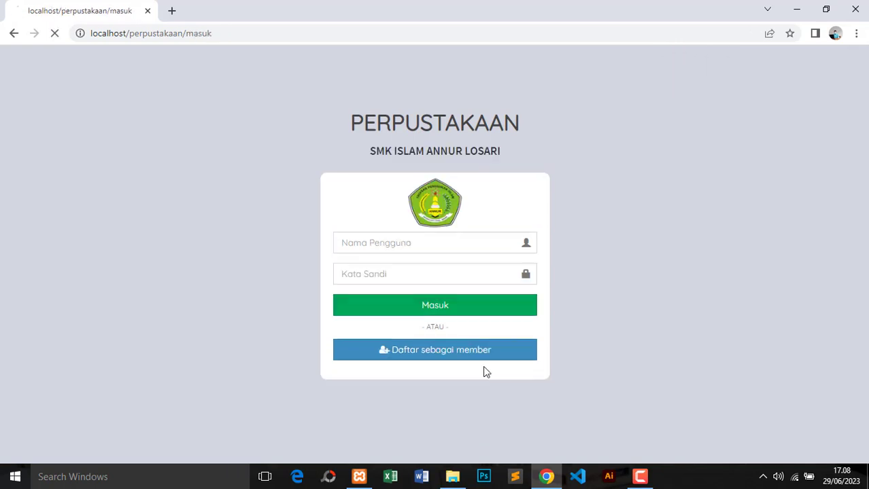
left_click(425, 244)
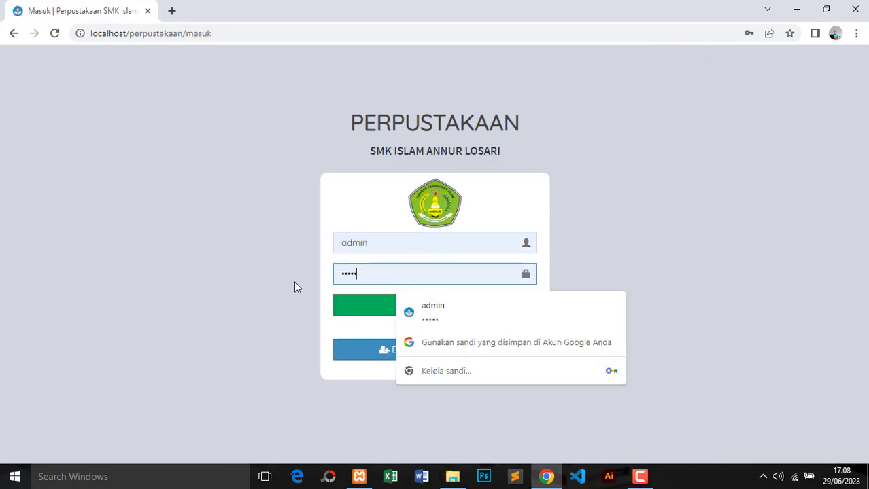
left_click(361, 307)
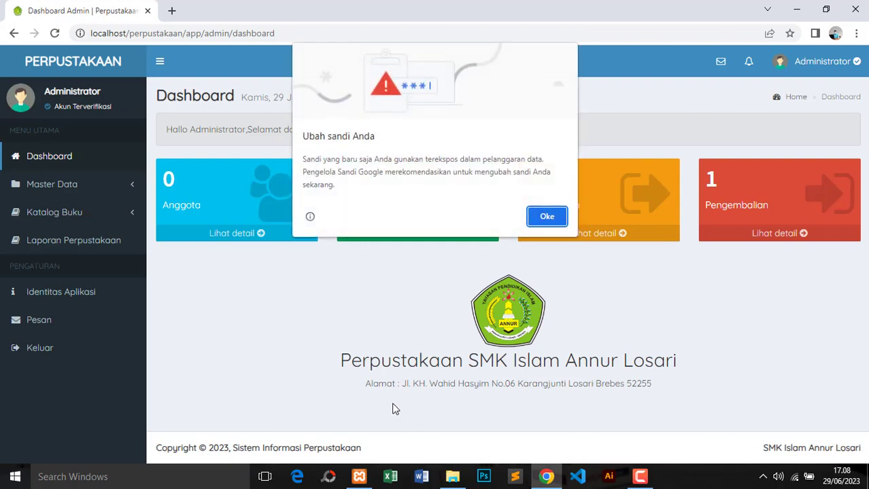
Preview the book, loan and return pages from the dashboard, then start a blank tab
left_click(550, 216)
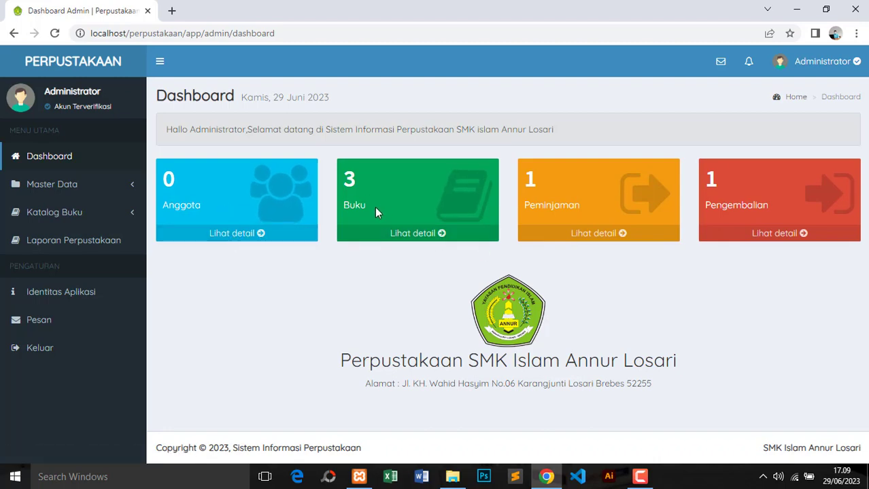
left_click(416, 234)
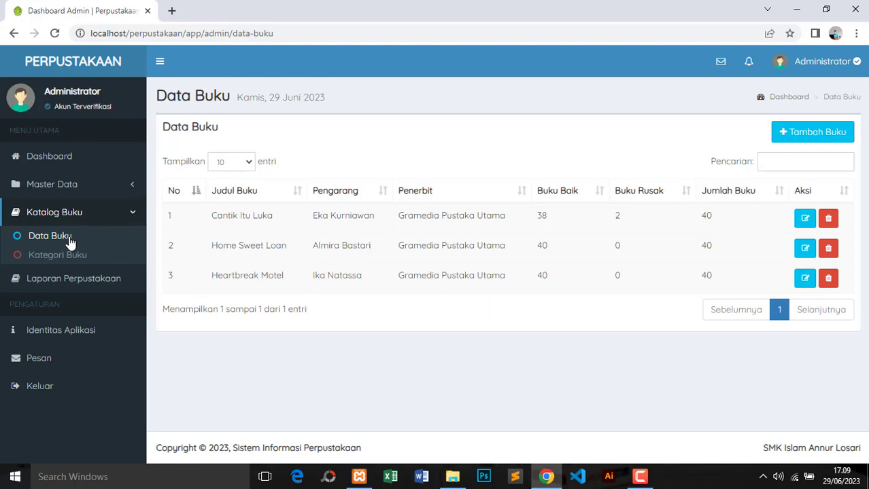
left_click(83, 166)
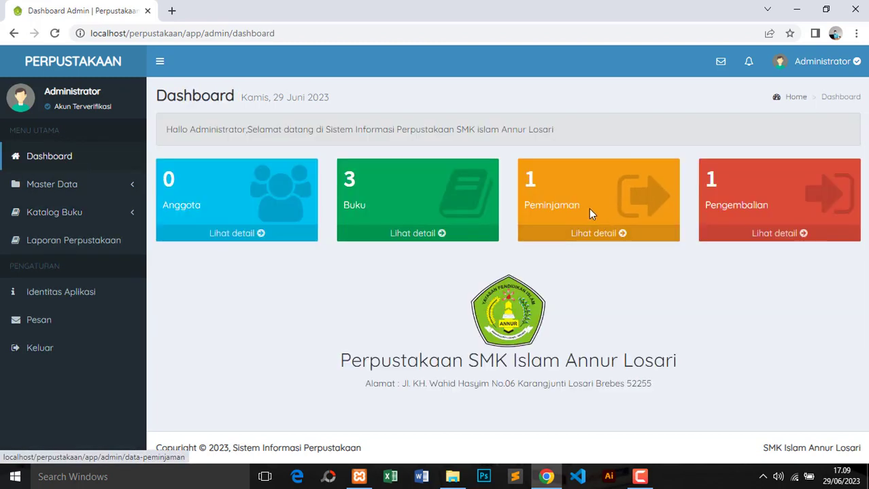
left_click(591, 234)
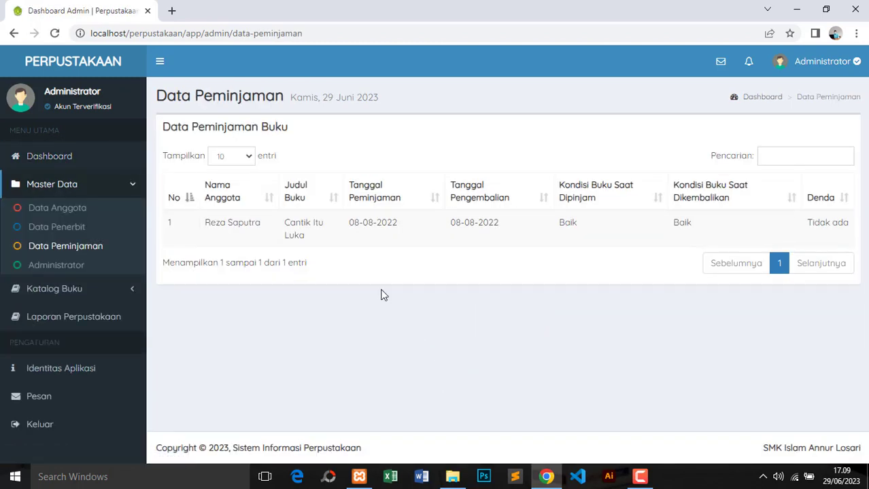
left_click(85, 166)
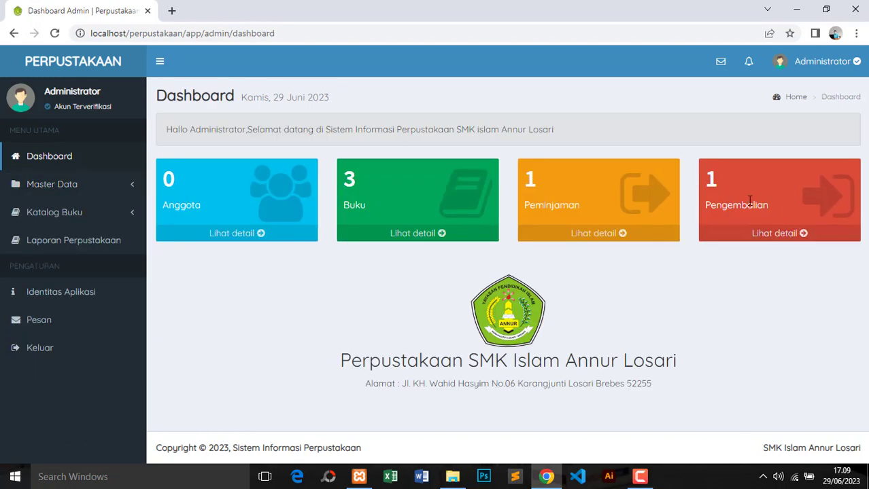
left_click(775, 237)
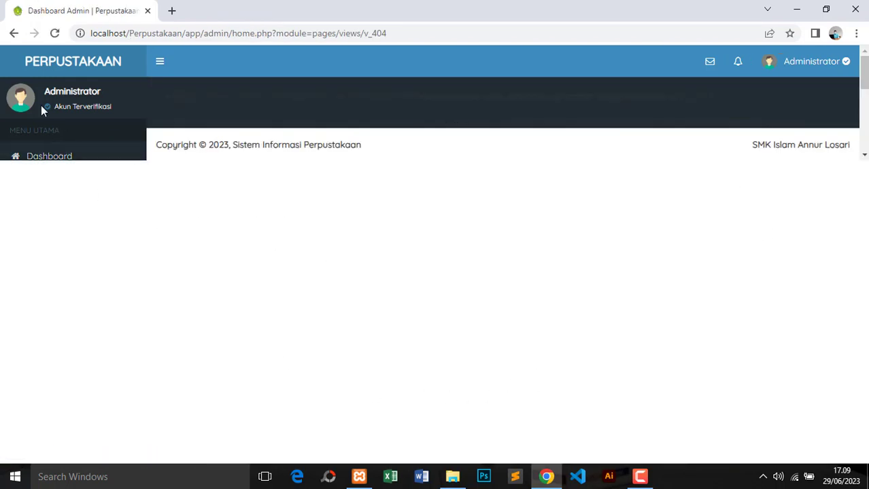
left_click(13, 33)
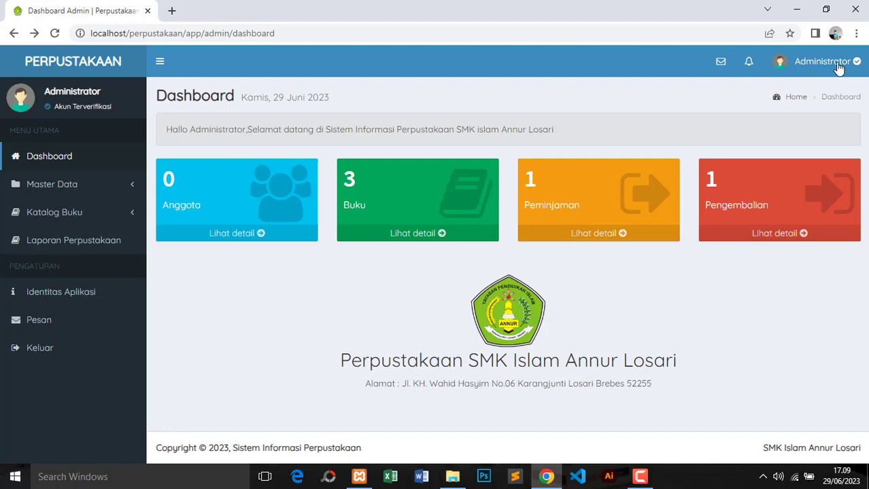
left_click(172, 10)
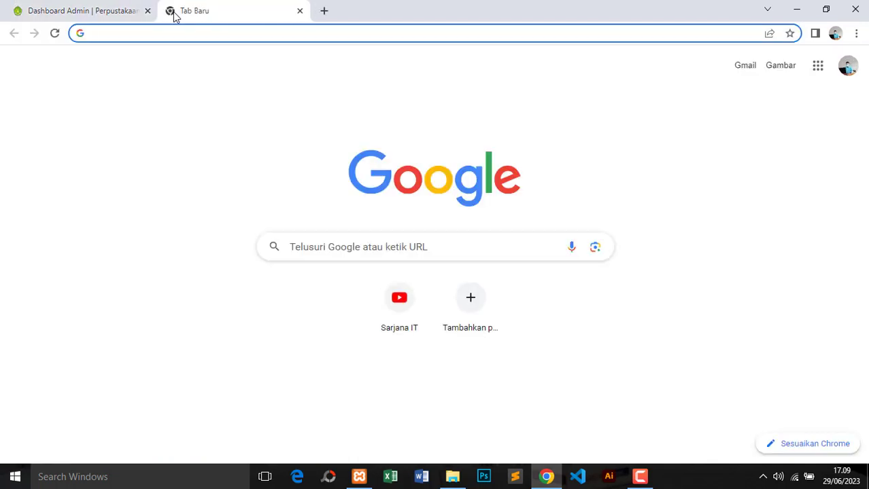
Load localhost/phpmyadmin and open the perpustakaan folder in File Explorer's htdocs
type("lo")
key("Return")
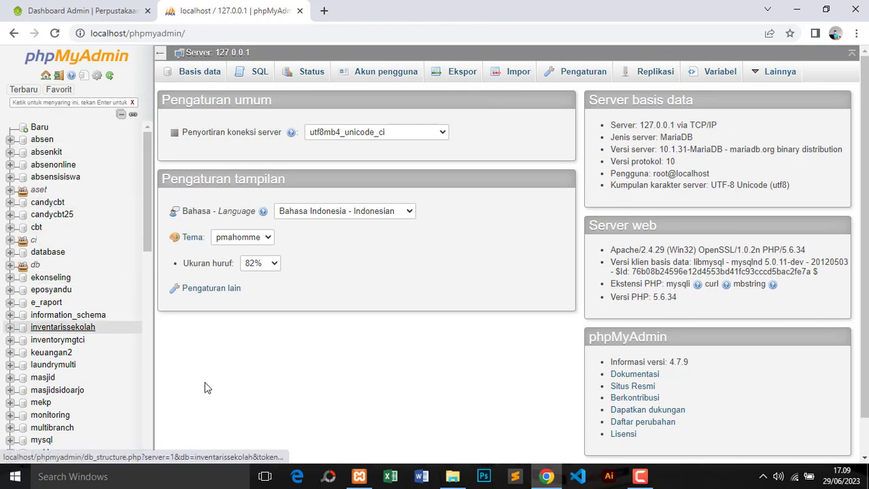
mouse_move(452, 476)
left_click(450, 428)
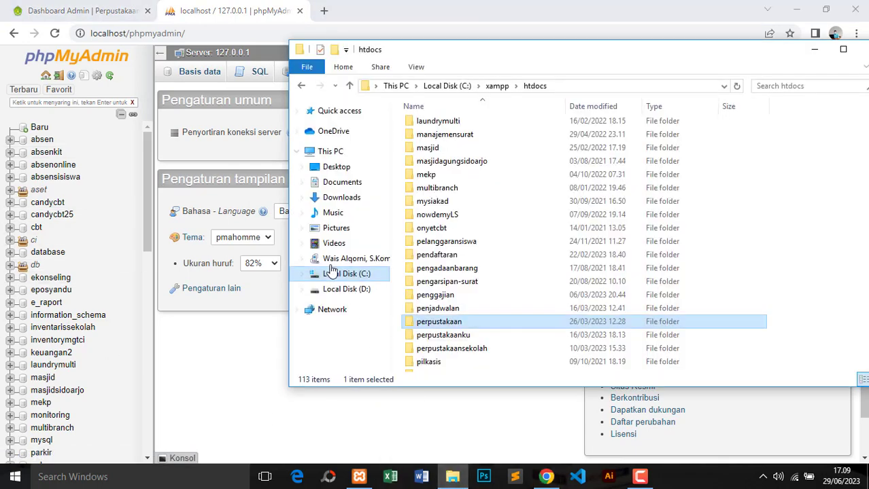
double_click(438, 322)
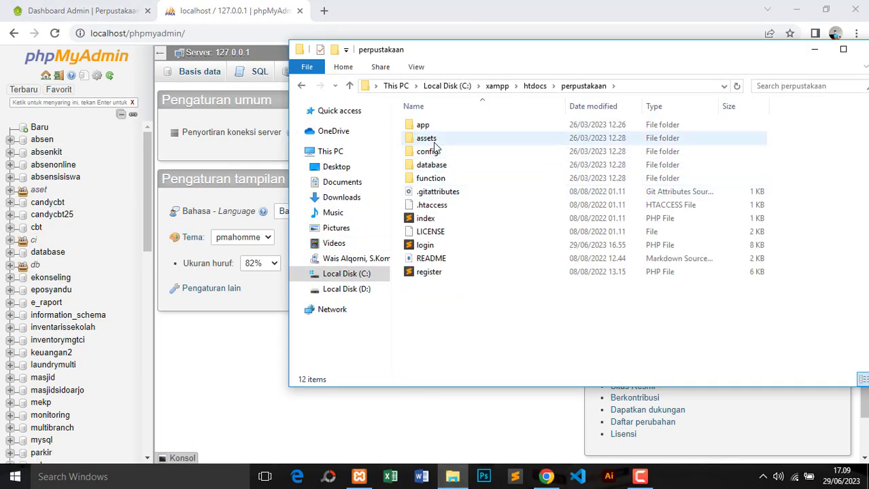
Open config/koneksi.php with Sublime Text via the right-click Open with menu
left_click(442, 154)
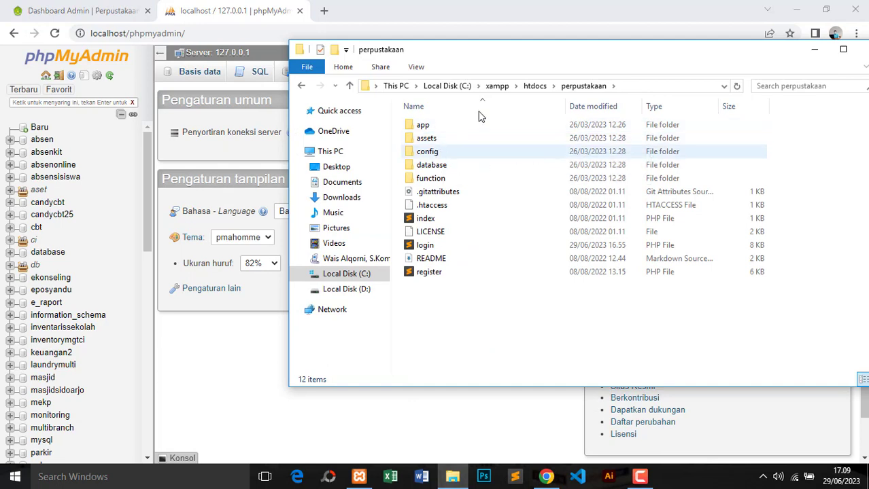
left_click(474, 159)
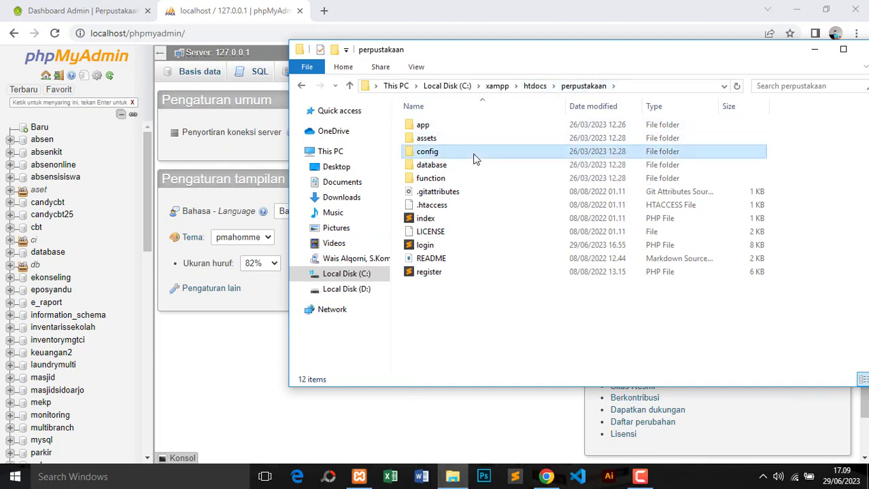
double_click(474, 158)
left_click(465, 126)
right_click(467, 127)
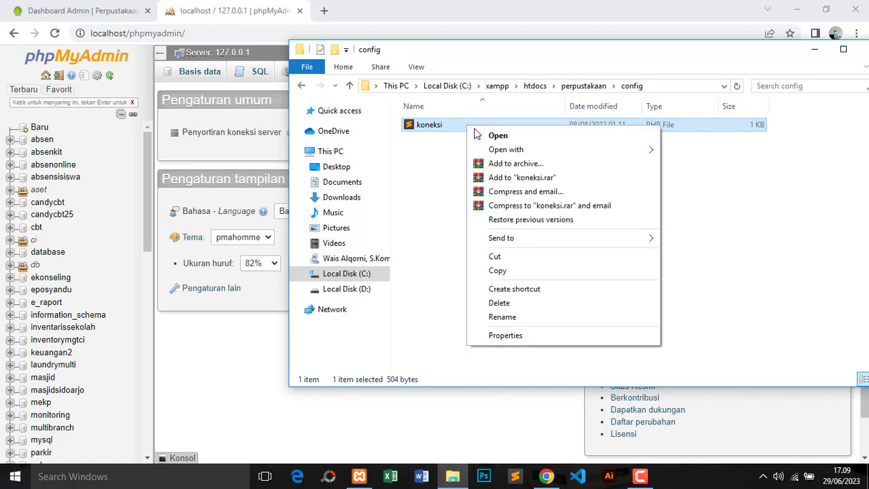
mouse_move(506, 150)
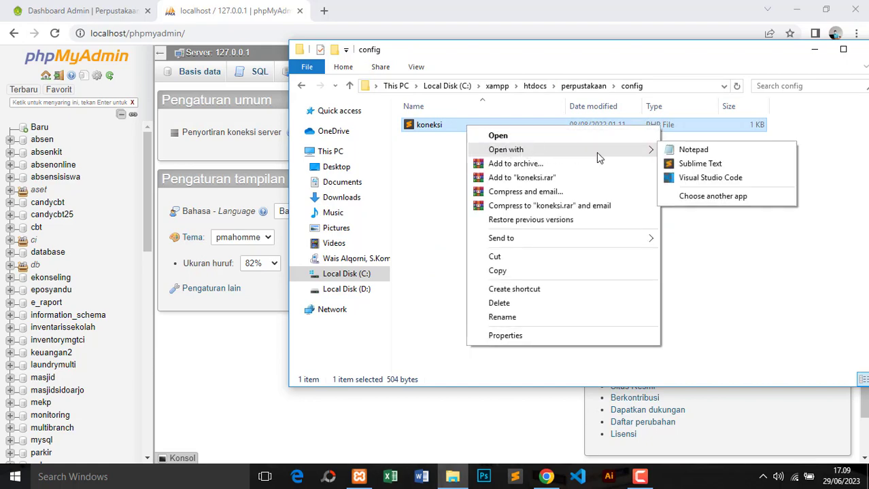
left_click(690, 164)
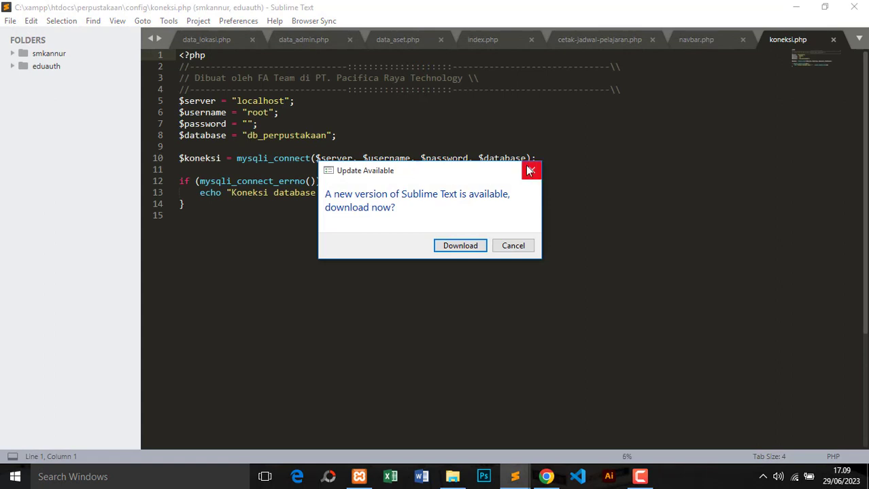
Dismiss Sublime's update notice, highlight db_perpustakaan on line 8, and return to Chrome
left_click(530, 171)
left_click_drag(266, 135, 326, 135)
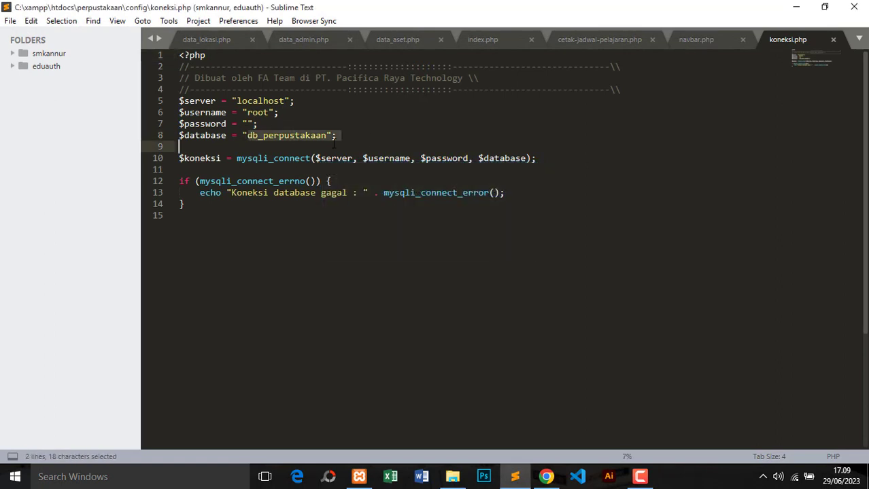
left_click(551, 478)
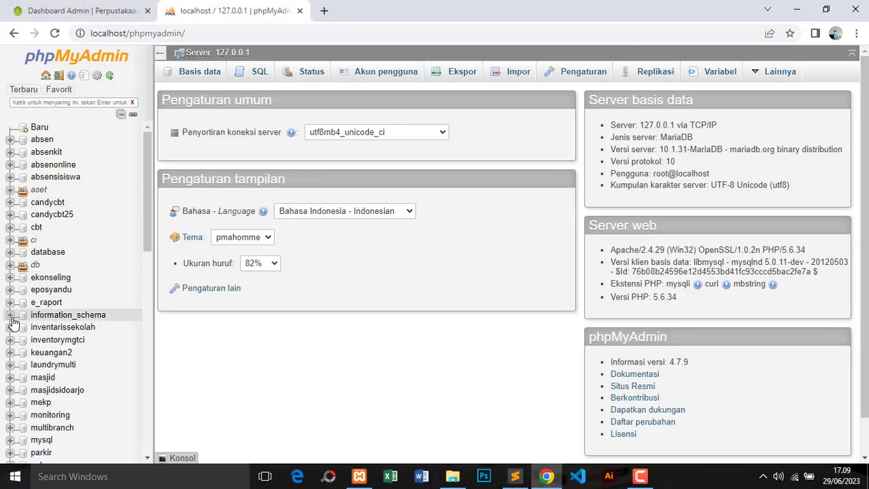
Expand the db group to list db_perpustakaan's eight tables, then go back to Dashboard Admin
left_click(10, 265)
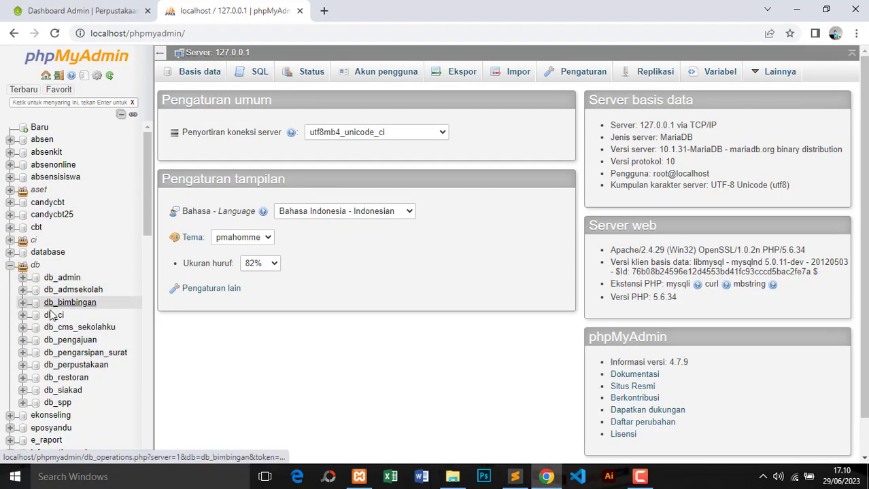
left_click(92, 369)
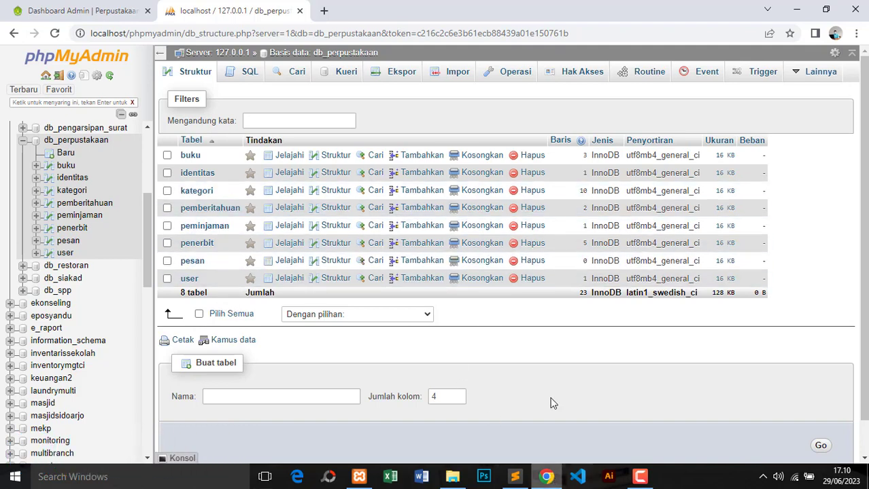
left_click(85, 10)
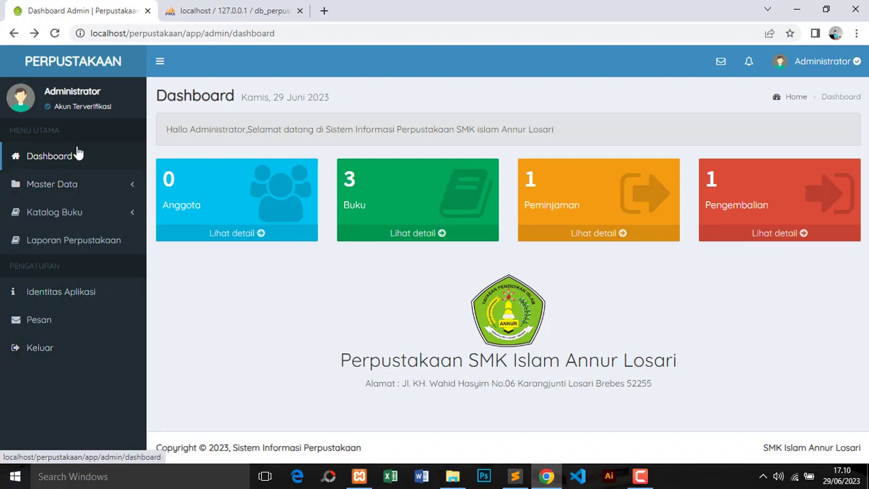
Open Data Anggota under Master Data and start adding a new member
left_click(70, 169)
left_click(78, 188)
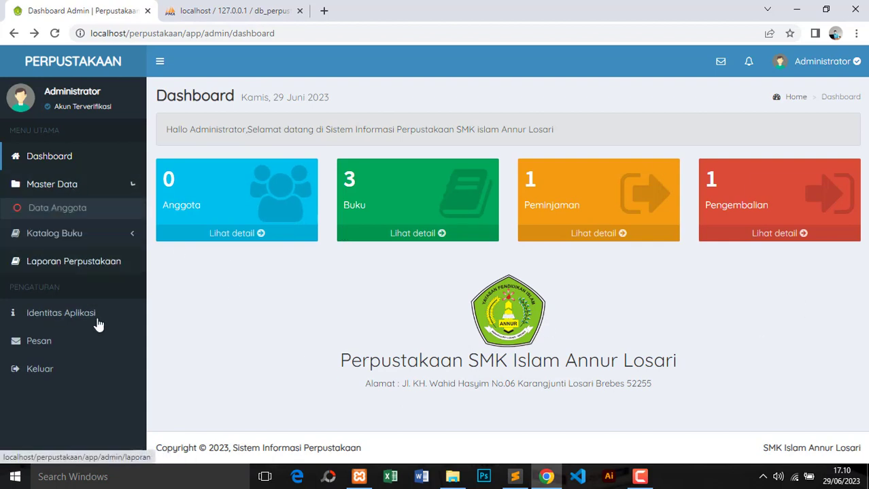
left_click(71, 211)
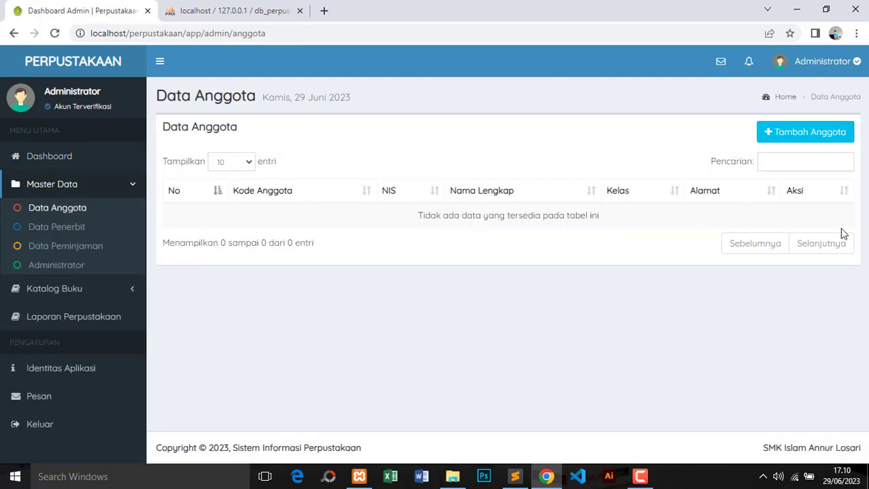
left_click(801, 140)
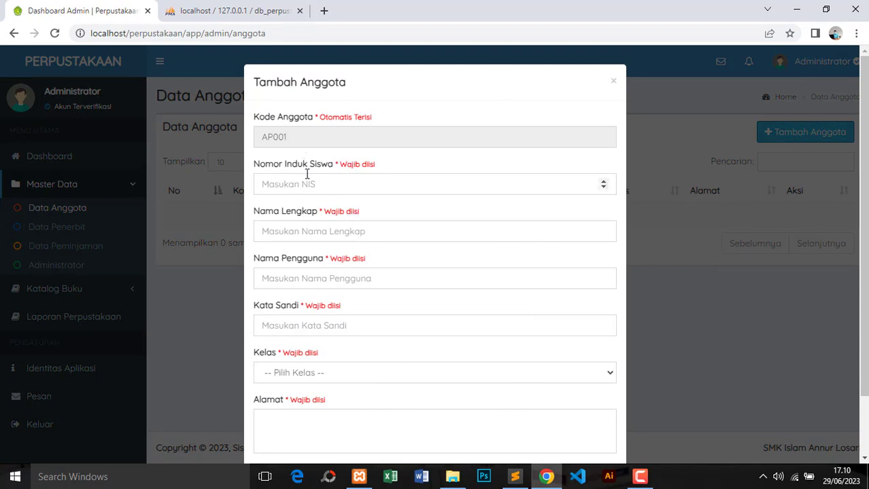
Enter NIS 123456, the member's full name, a username and a password
left_click(336, 137)
left_click(335, 187)
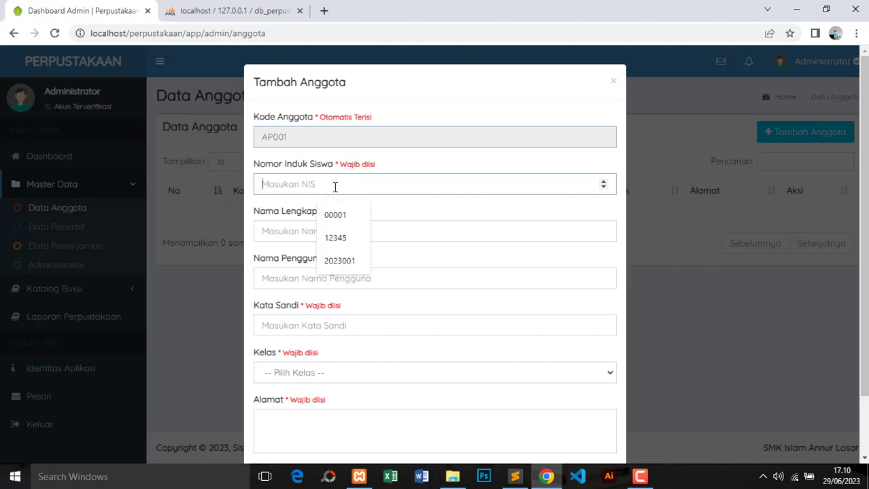
left_click(408, 172)
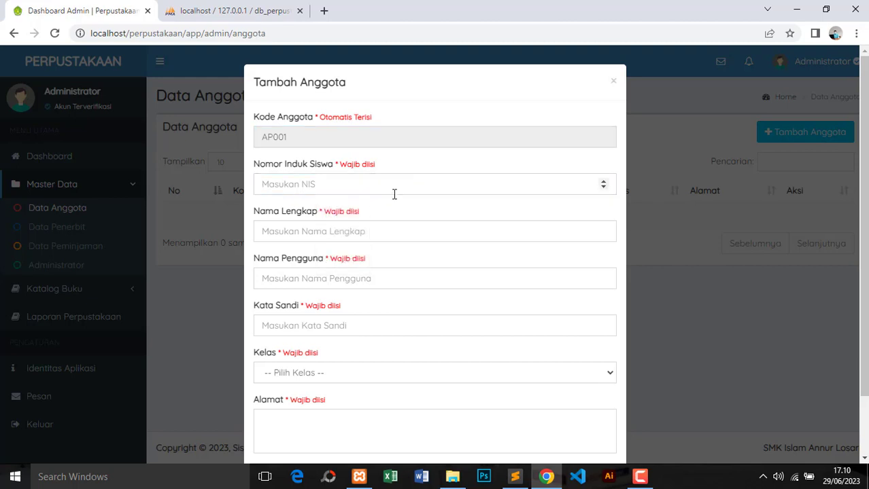
left_click(364, 185)
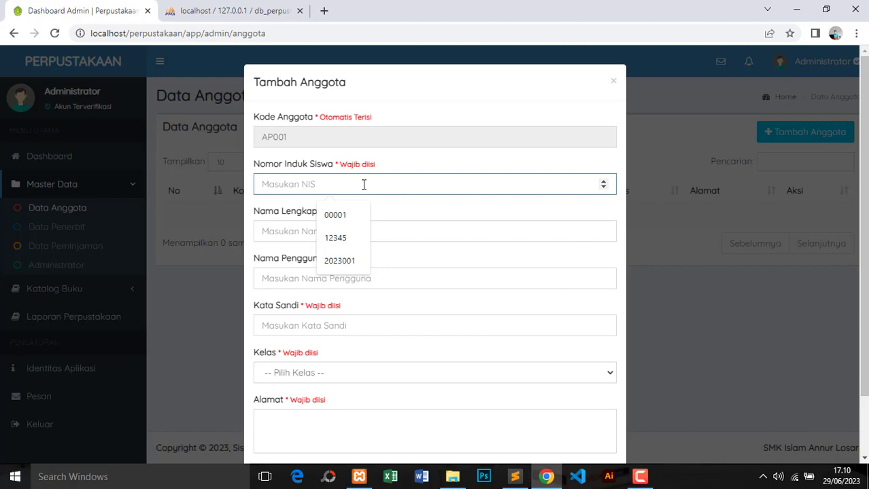
type("123456")
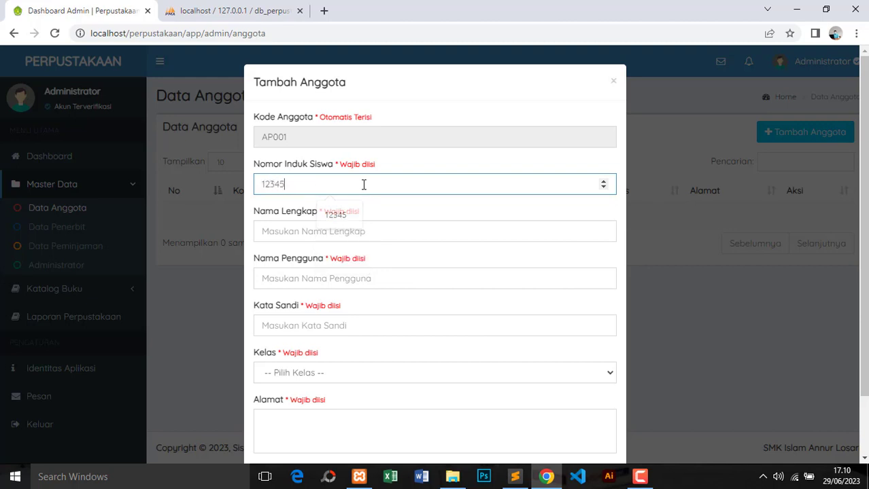
left_click(360, 231)
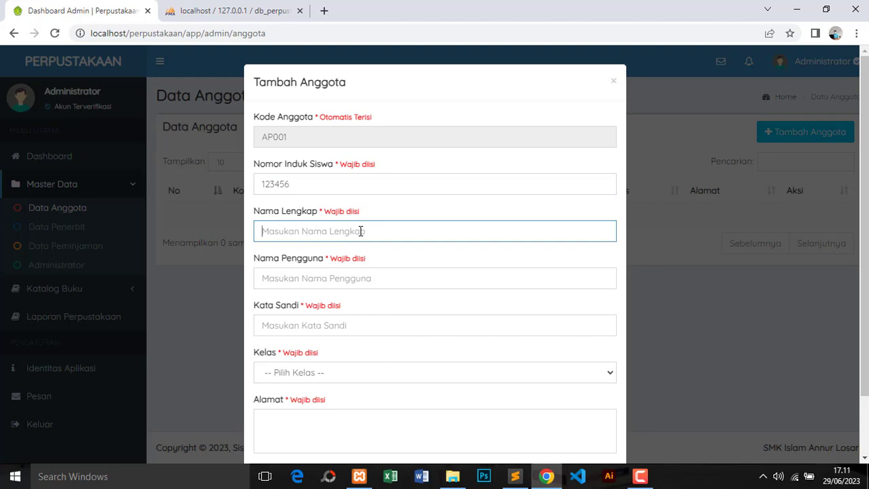
left_click(364, 272)
type("a")
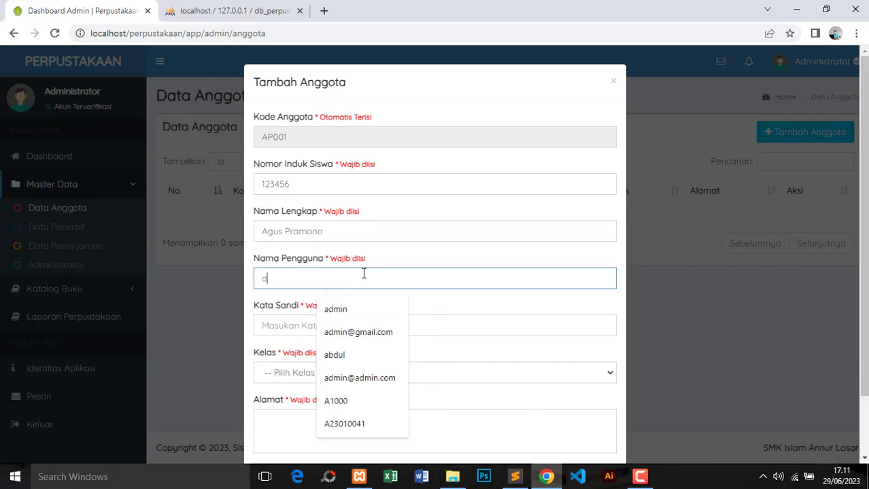
type("gus")
left_click(365, 324)
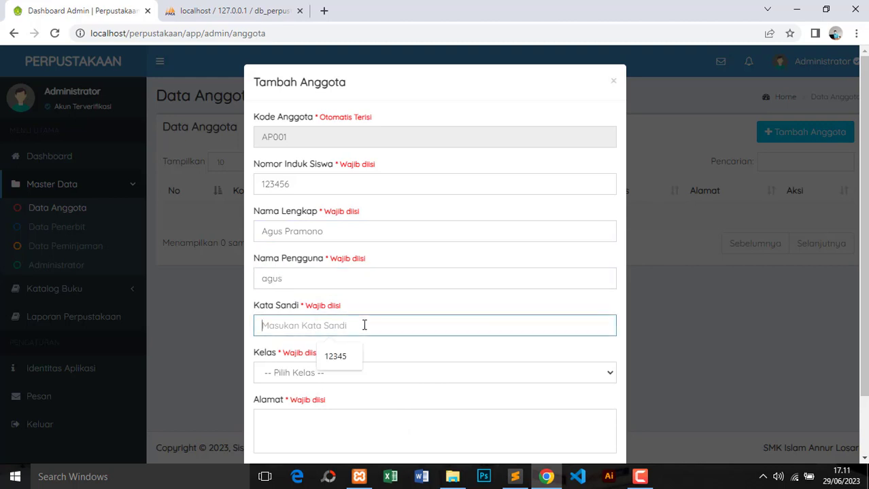
type("123456")
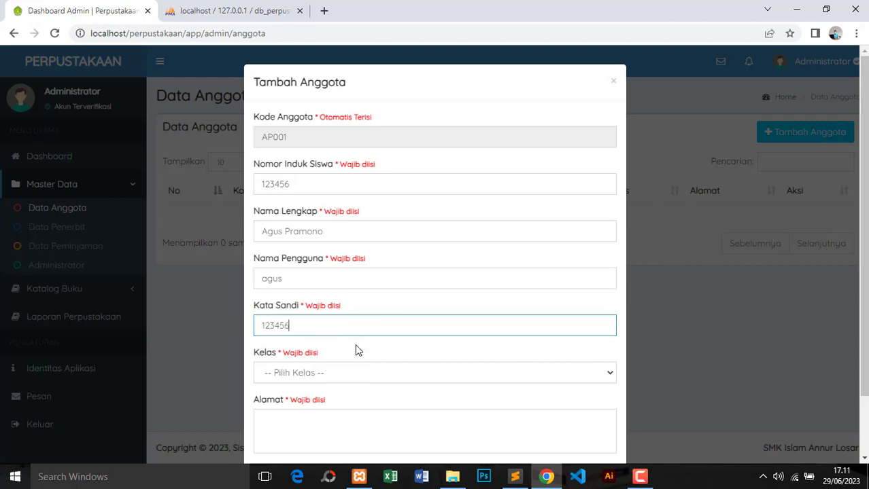
Choose class X - DKV A, fill in the address, and save member AP001
left_click(349, 380)
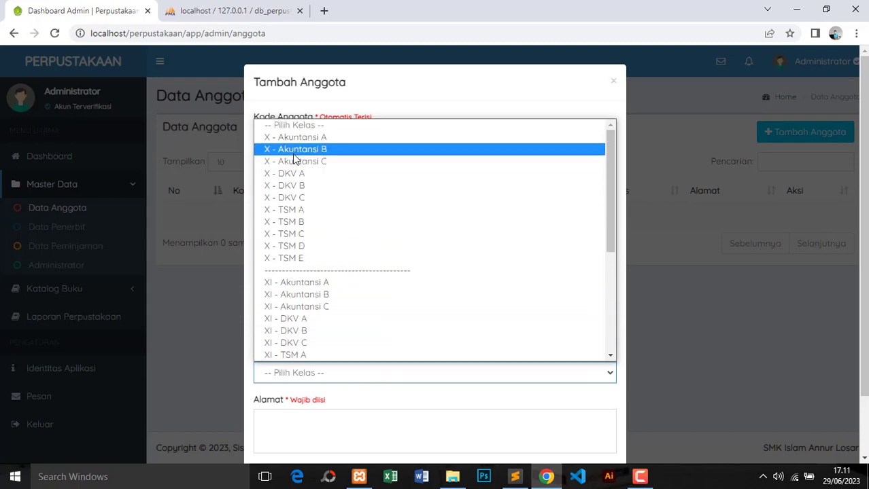
left_click(303, 175)
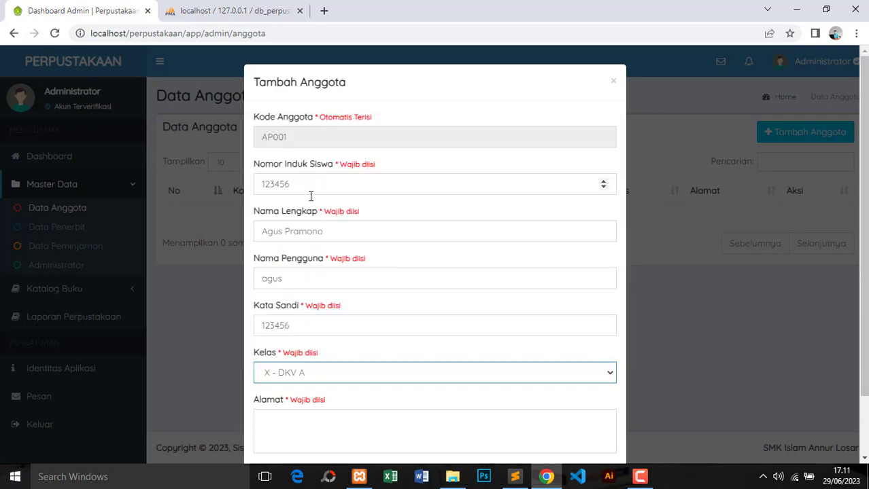
left_click(357, 423)
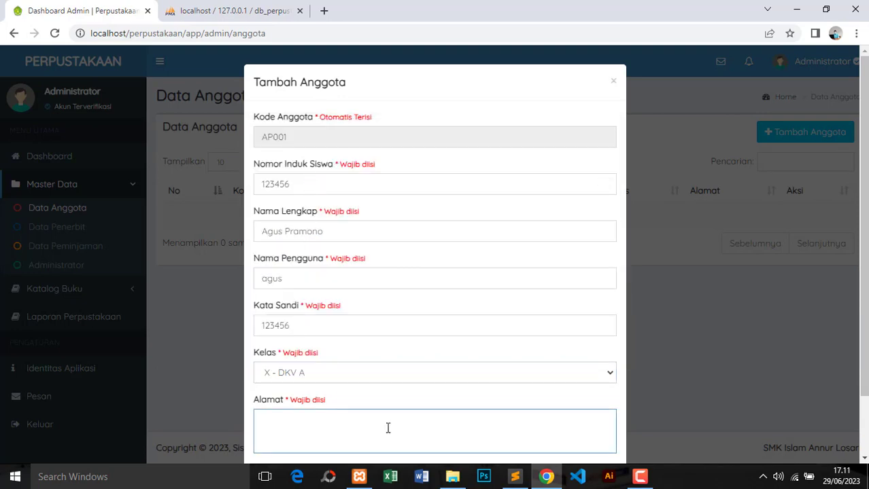
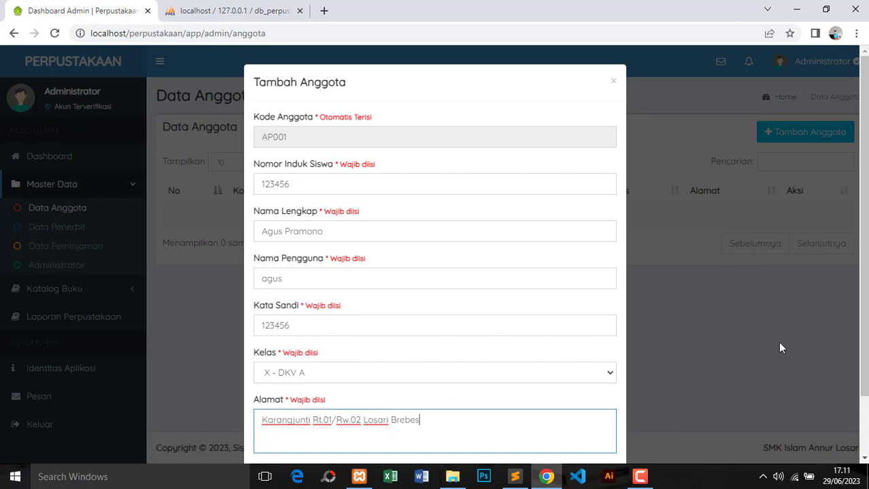
scroll(860, 296, "down", 1)
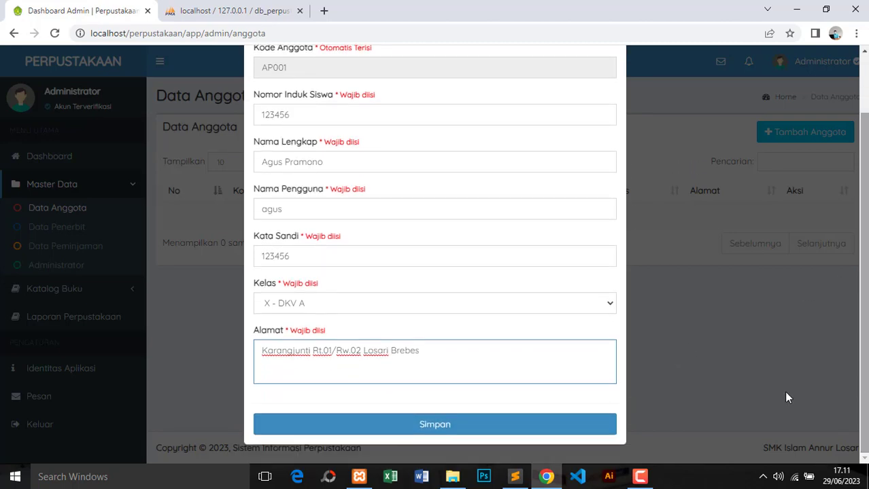
left_click(461, 426)
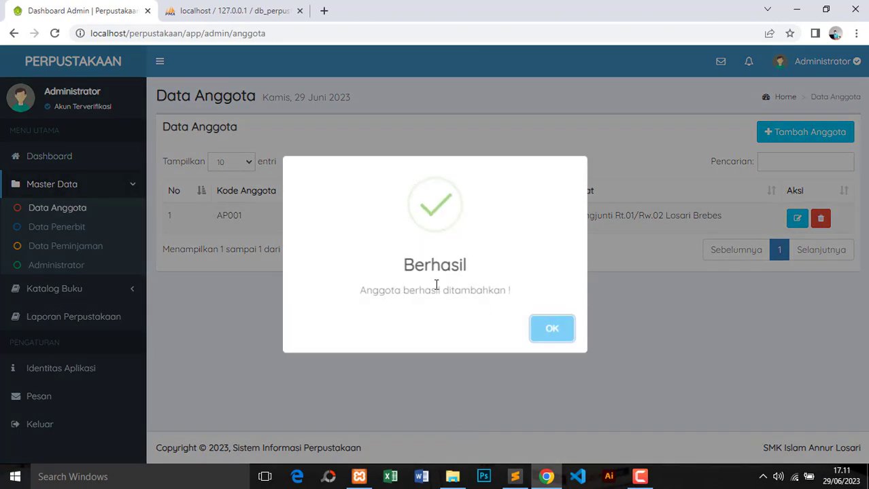
left_click(559, 331)
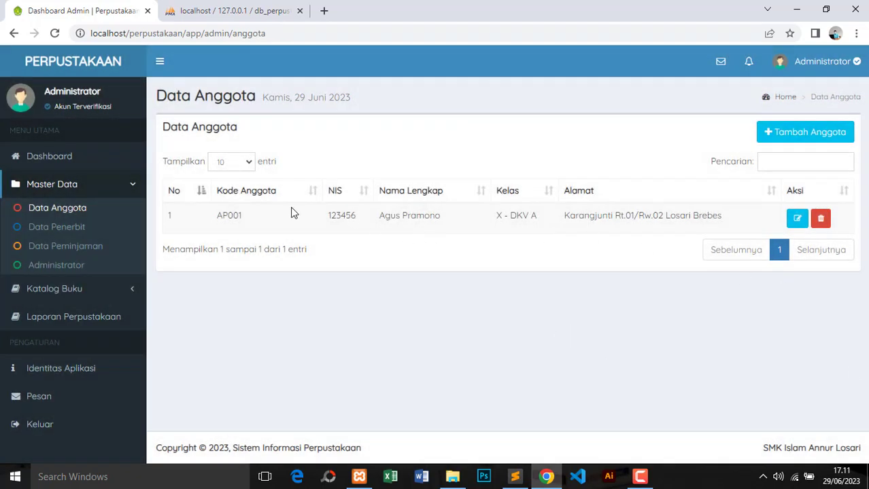
left_click(250, 6)
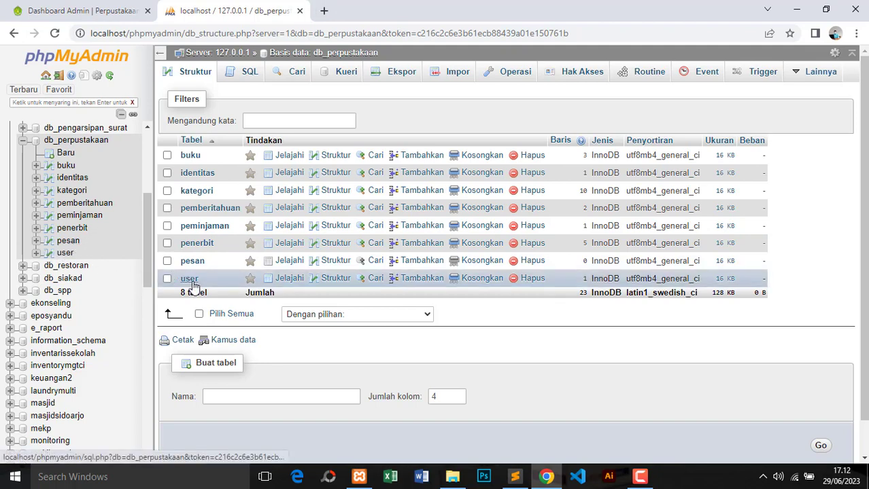
left_click(189, 280)
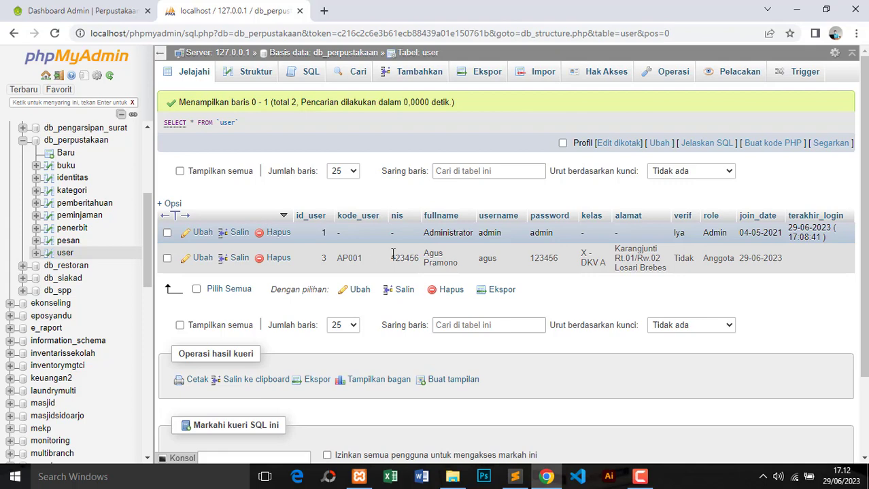
left_click(112, 10)
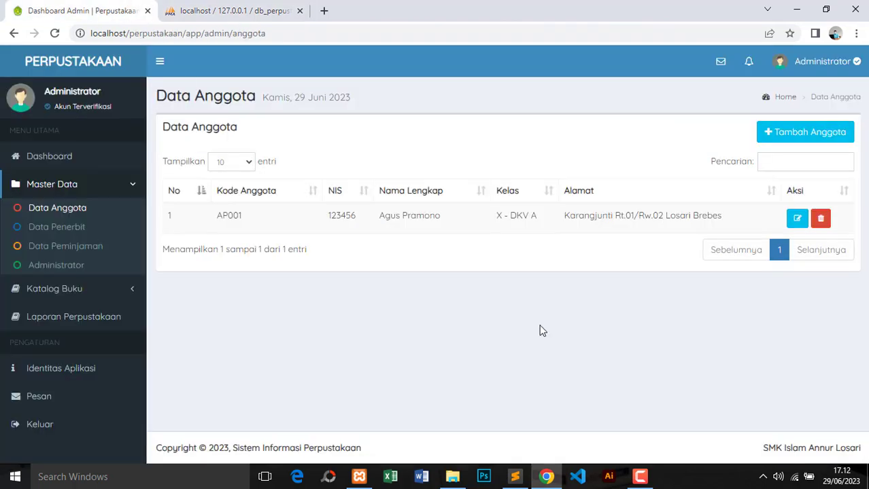
Open Data Penerbit and enter Andi Publisher as new publisher P006
left_click(60, 230)
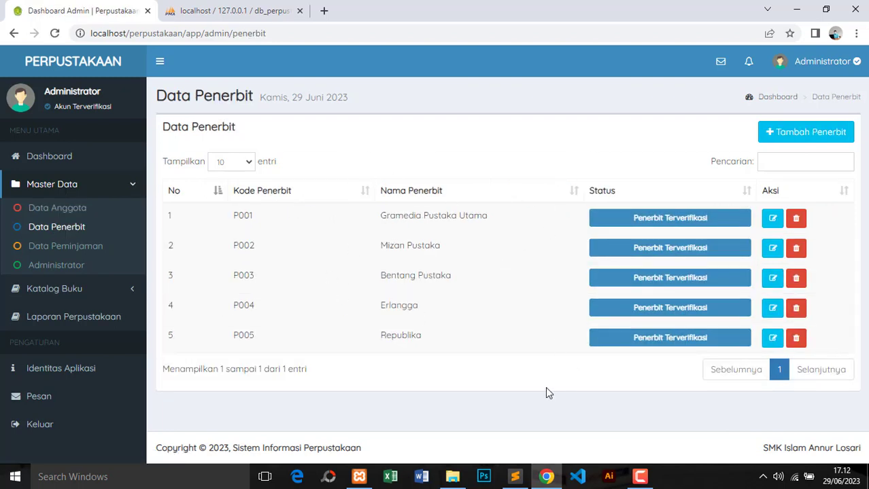
left_click(796, 133)
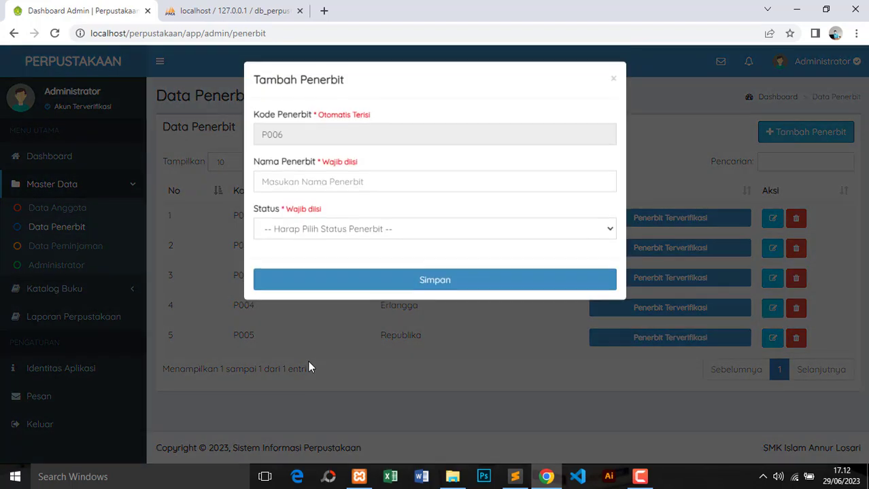
left_click(299, 136)
left_click(303, 184)
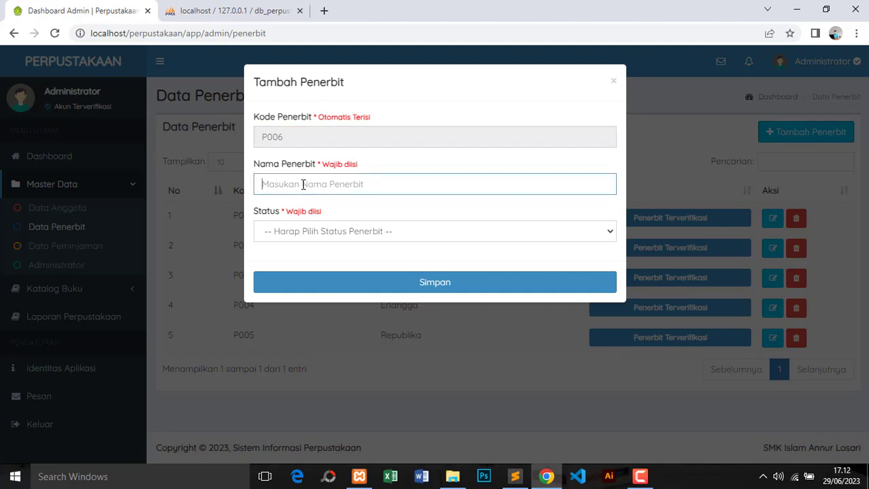
type("Andi Pub")
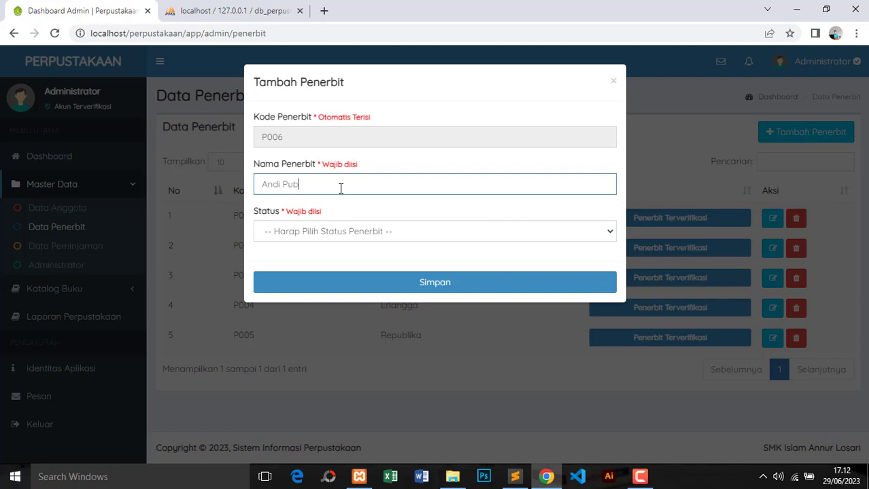
type("lisher")
Set the status to Terverfikasi, save it, then view the Data Peminjaman records
left_click(354, 233)
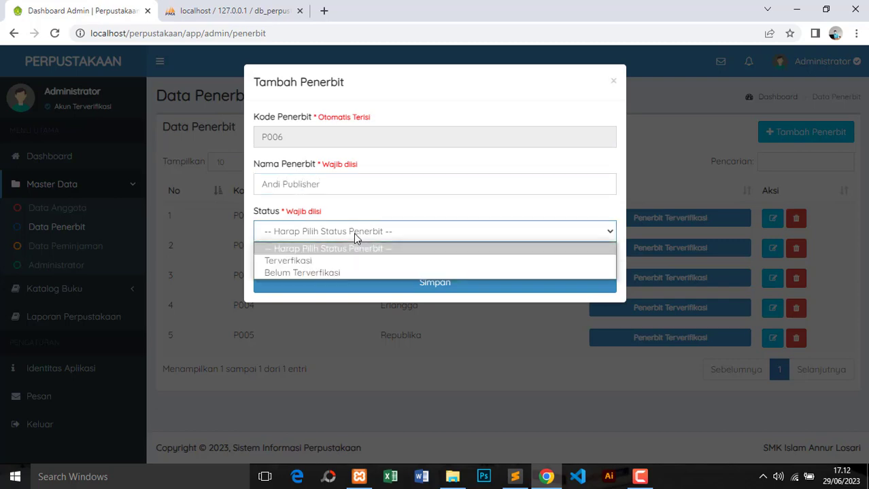
left_click(309, 262)
left_click(453, 291)
left_click(542, 331)
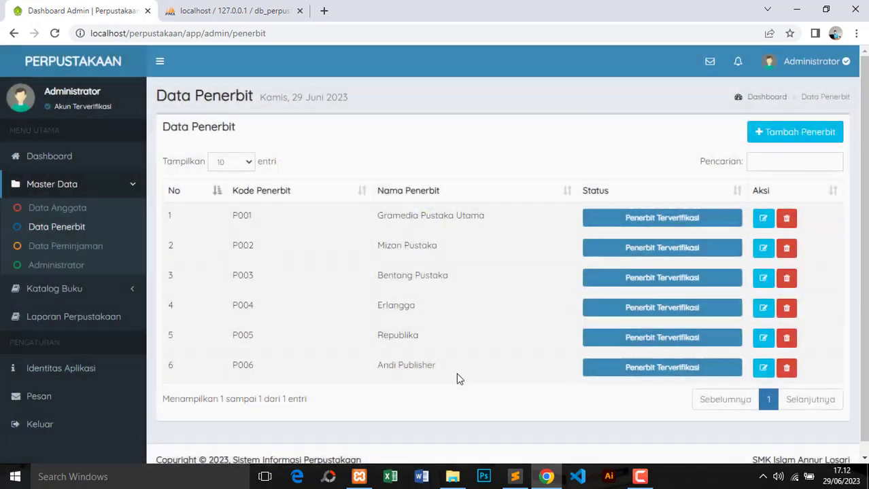
left_click_drag(378, 367, 435, 368)
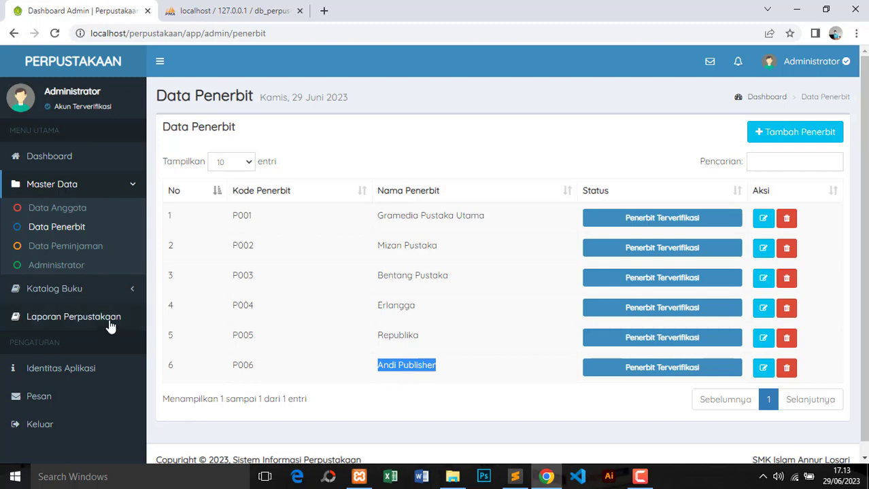
left_click(65, 253)
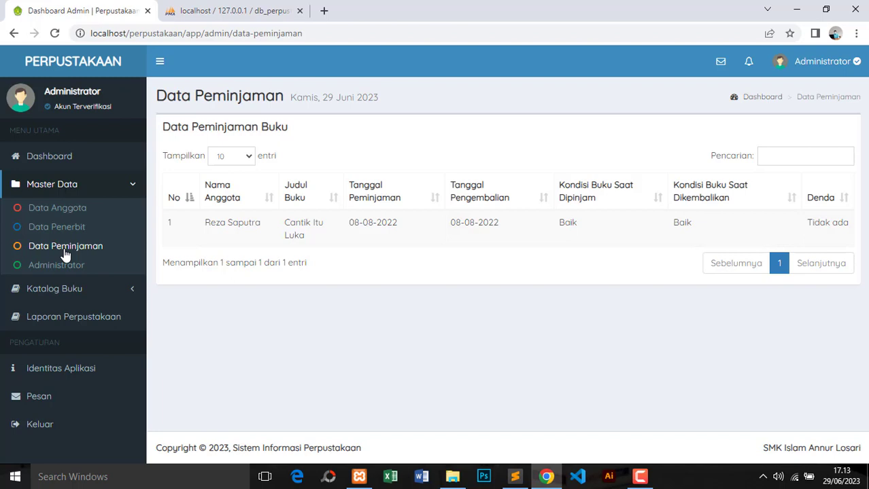
Fill in a new administrator's full name, username admin2 and a new password
left_click(61, 265)
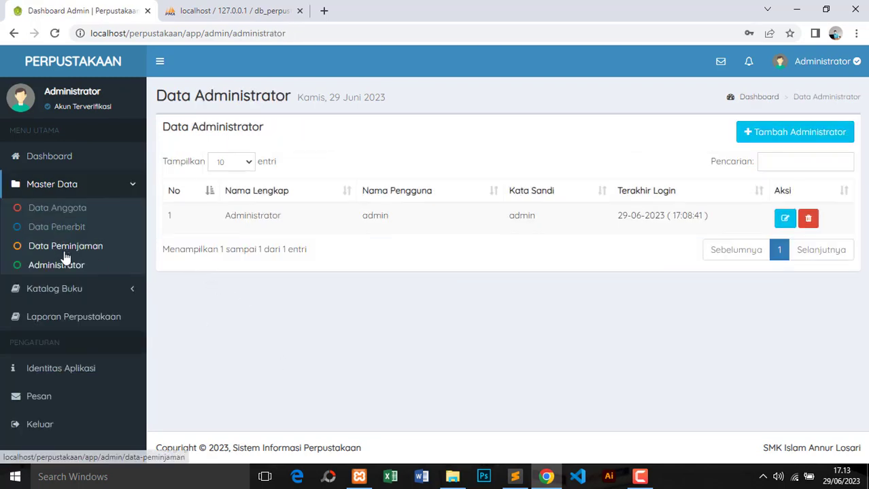
left_click(773, 134)
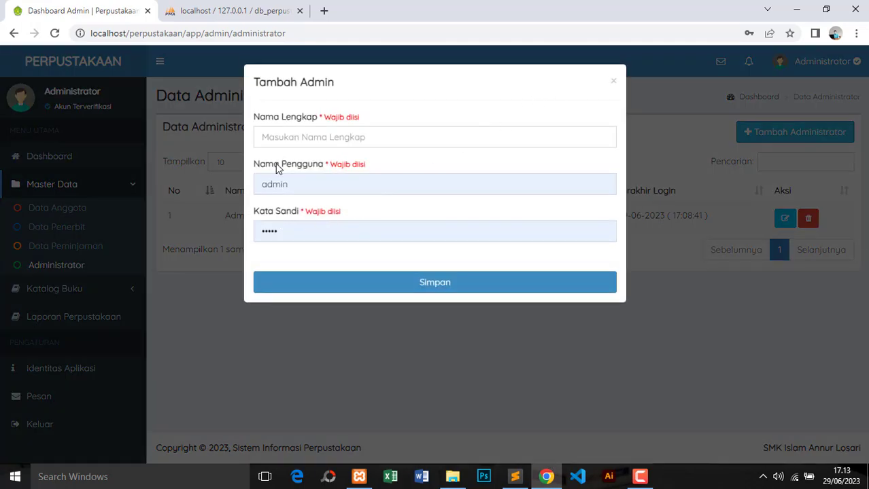
left_click(286, 137)
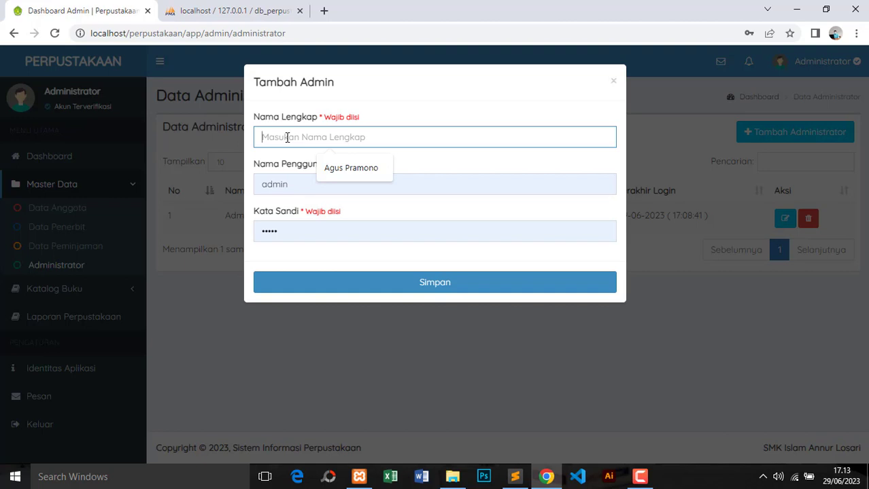
type("Administrator 2")
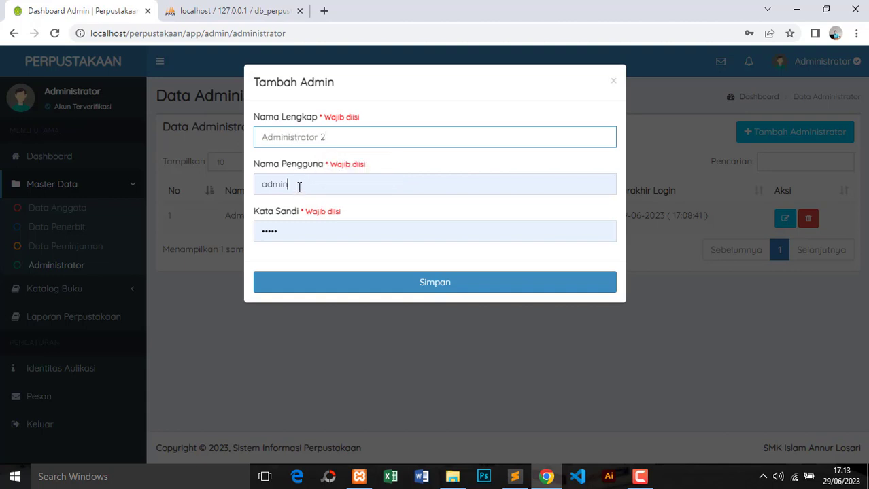
left_click(299, 187)
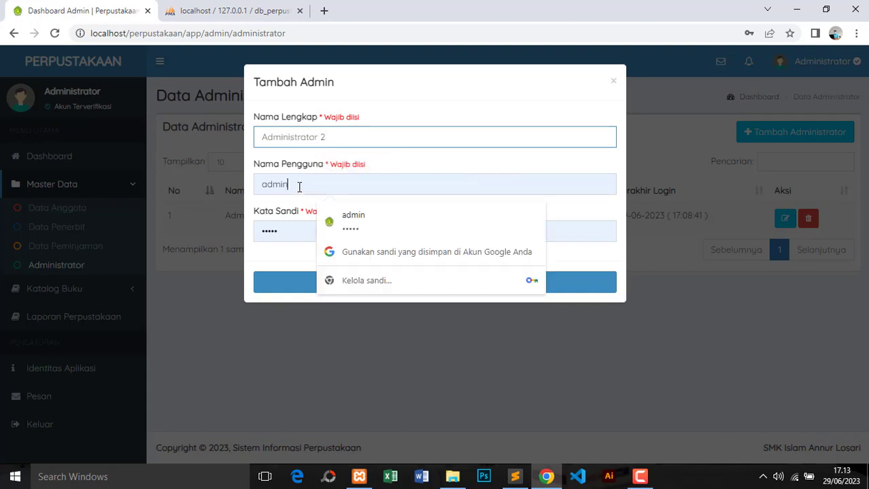
type("2")
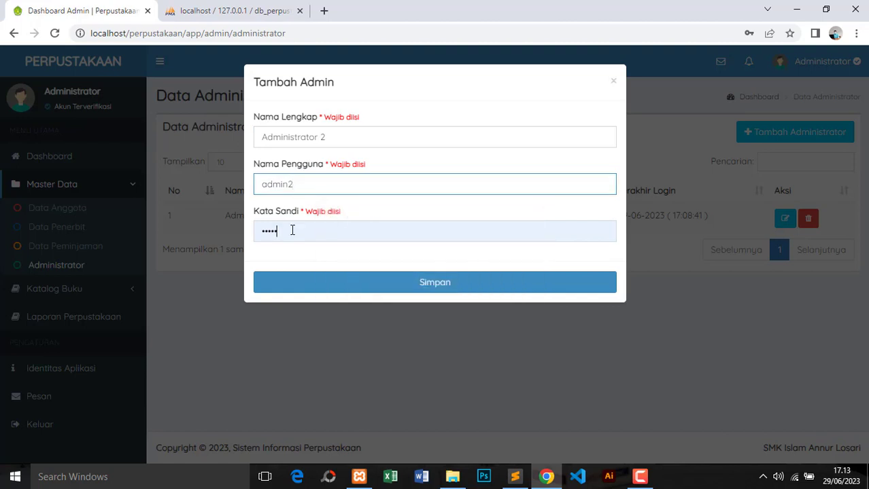
left_click(293, 230)
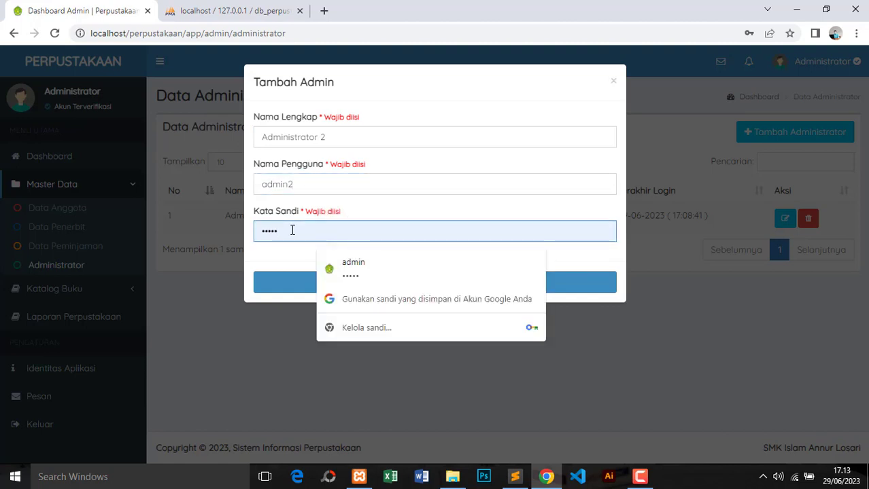
left_click_drag(292, 230, 245, 235)
type("123")
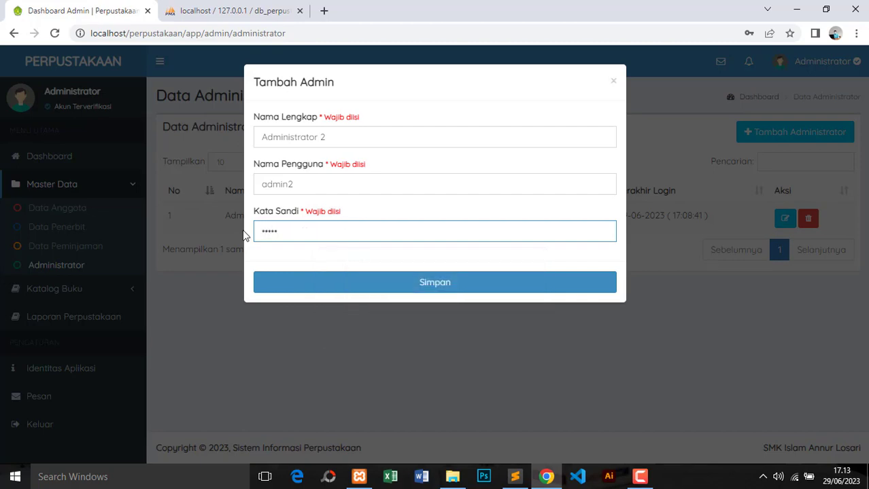
Save Administrator 2, dismissing Chrome's password prompts and the success message
left_click(449, 282)
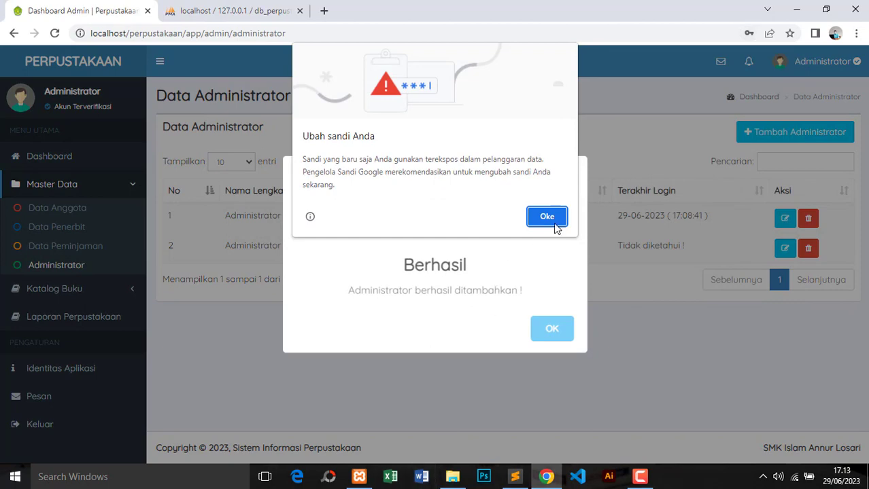
left_click(554, 222)
left_click(773, 242)
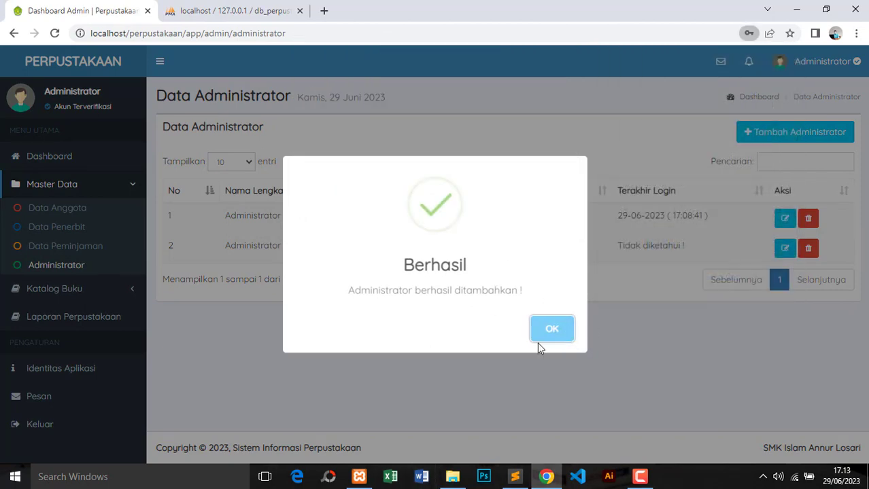
left_click(551, 331)
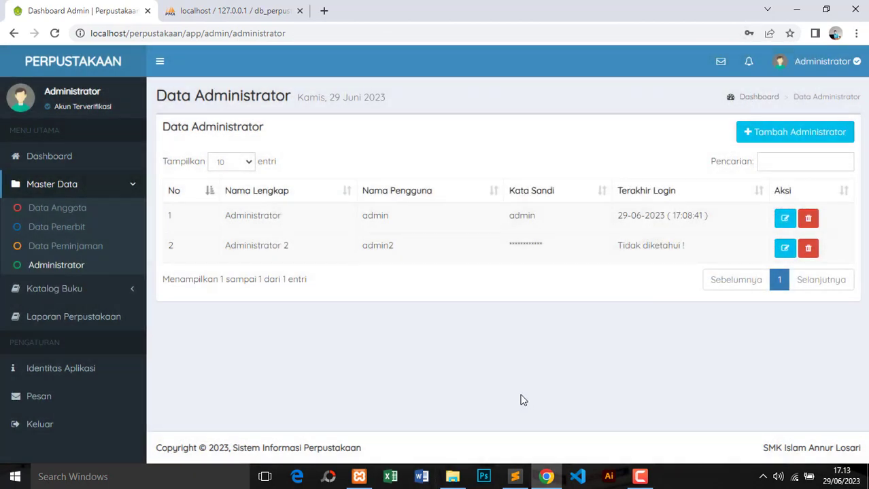
double_click(378, 245)
left_click(363, 333)
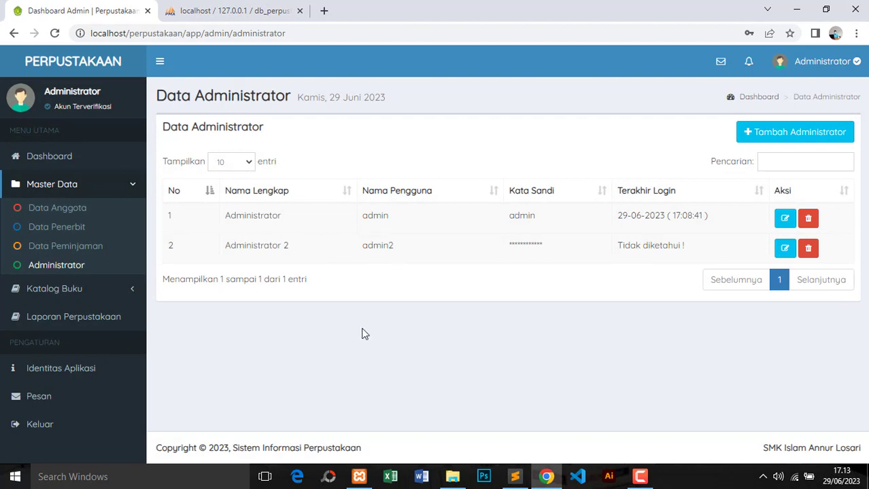
left_click(42, 289)
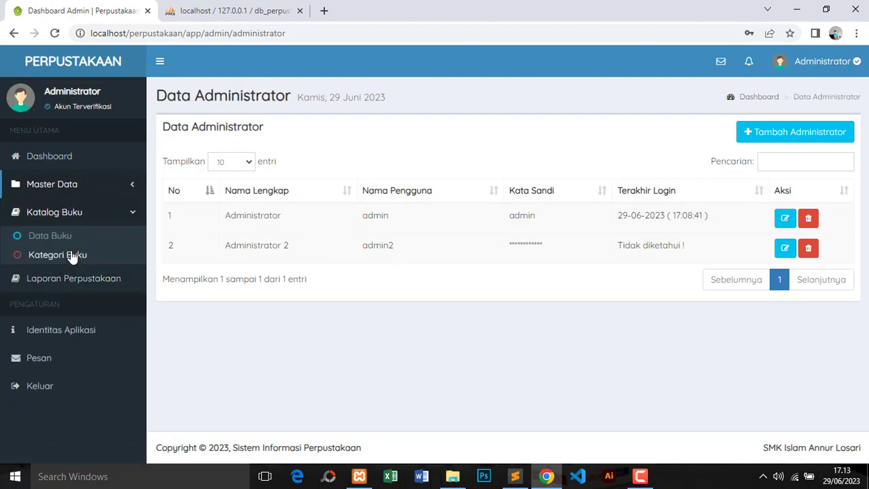
Open Data Buku and view Heartbreak Motel's edit form without making changes
left_click(59, 239)
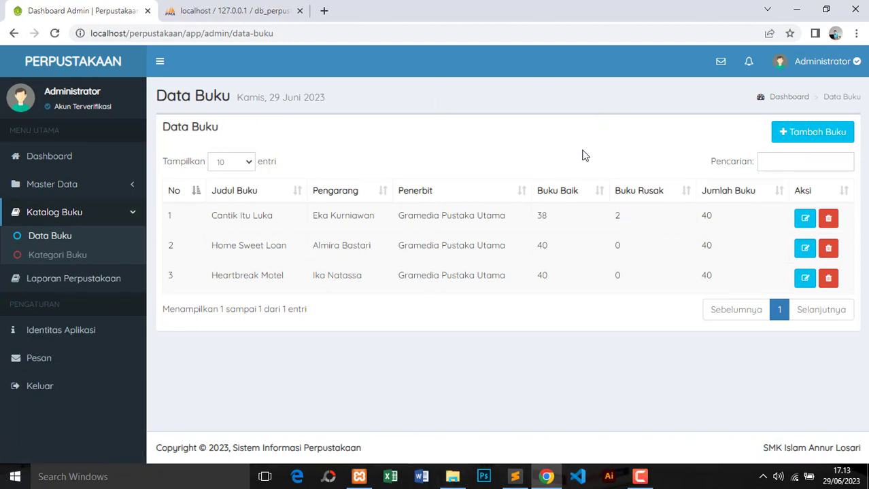
left_click_drag(212, 217, 270, 272)
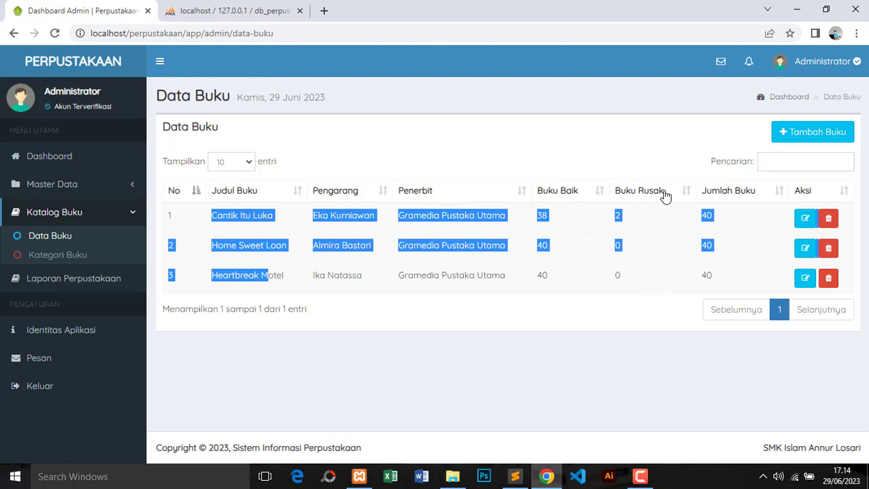
left_click(686, 168)
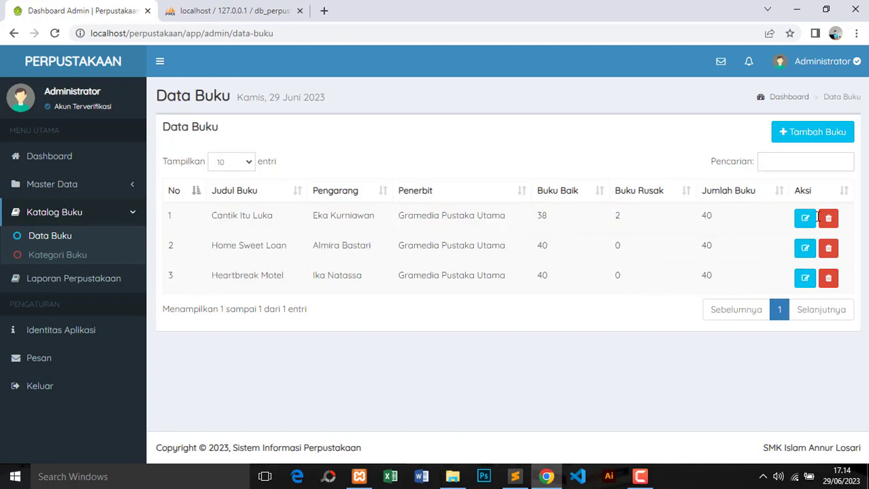
left_click(805, 280)
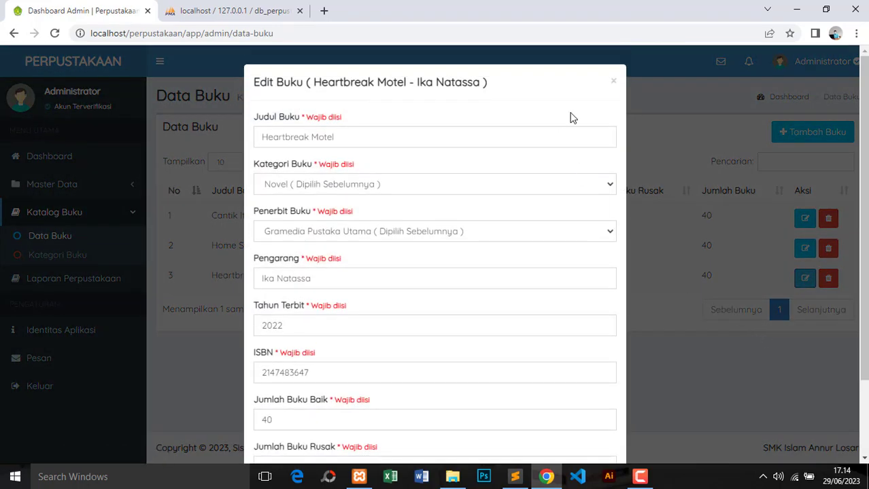
left_click(614, 82)
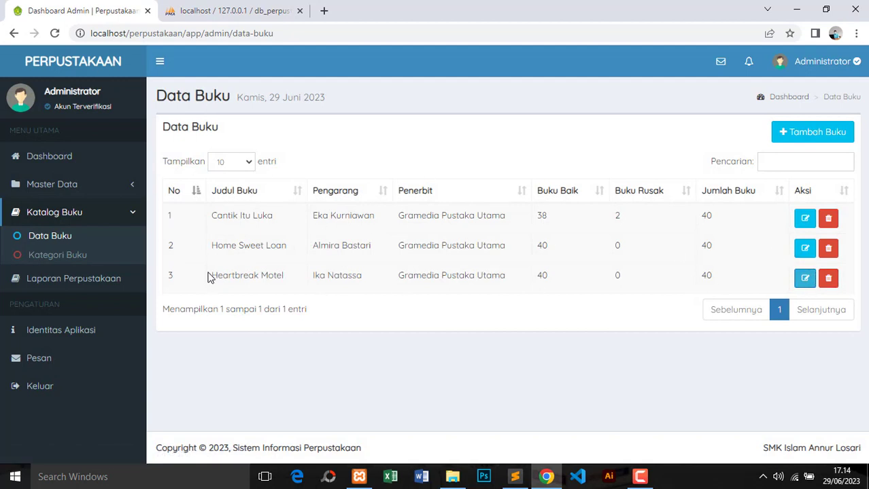
Delete Heartbreak Motel, confirming with 'Iya, Hapus' and OK
left_click(828, 279)
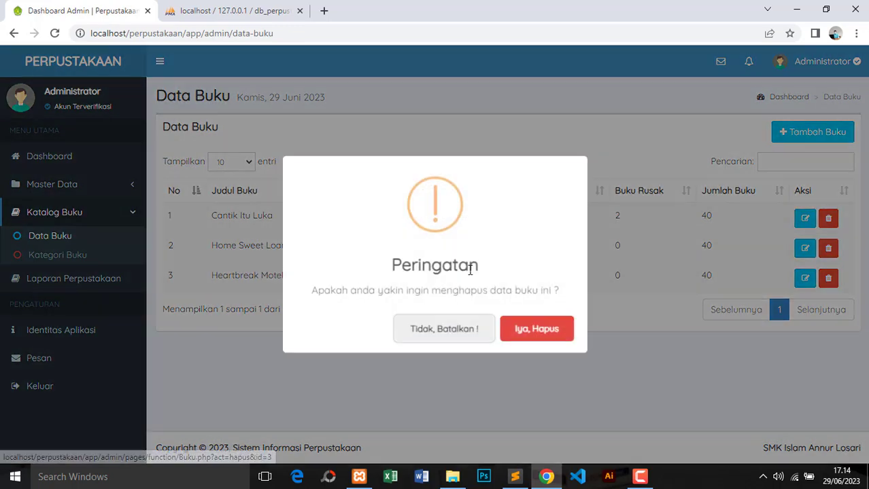
left_click(529, 332)
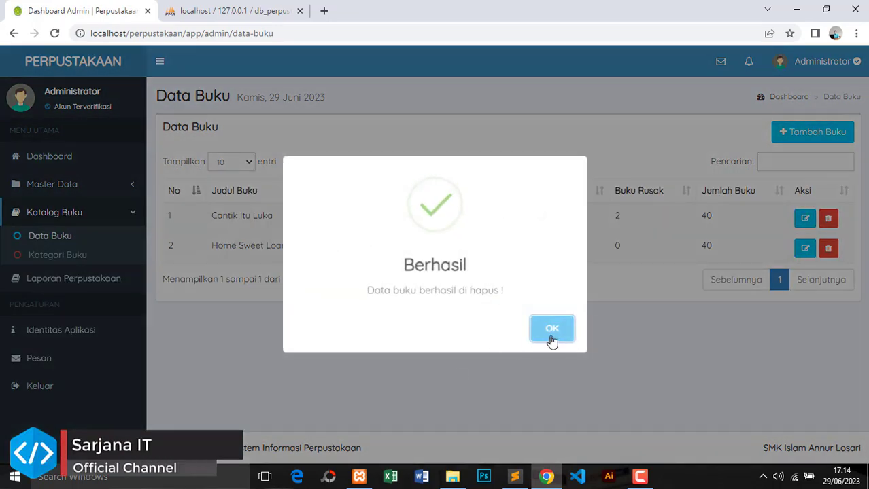
left_click(551, 333)
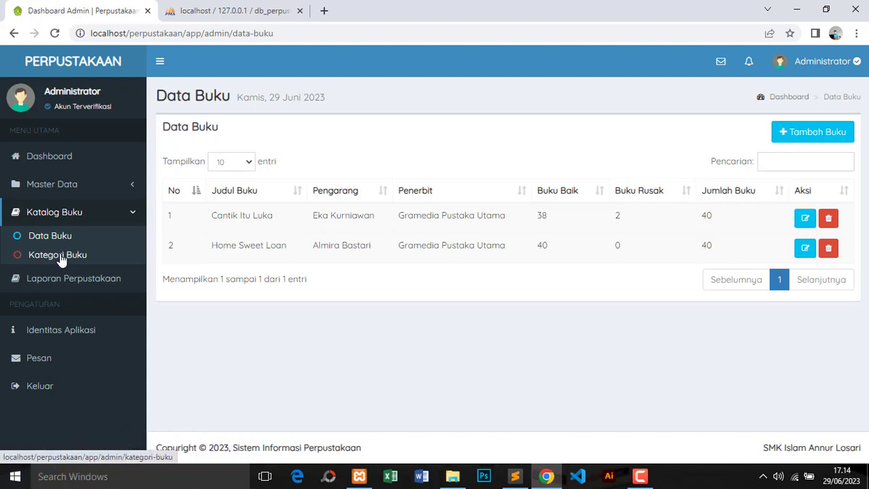
left_click(79, 254)
Add a new book category named 'Komputer & Teknologi' and save it
scroll(581, 232, "down", 2)
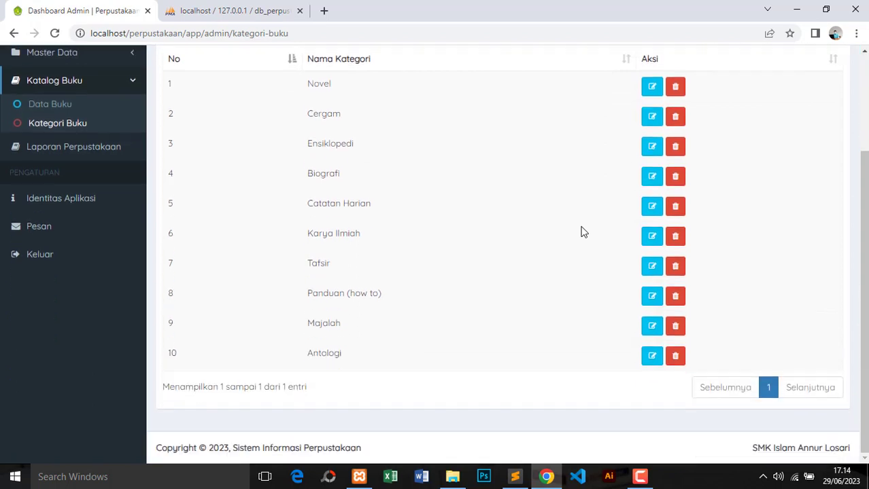
scroll(581, 232, "up", 2)
scroll(582, 232, "down", 2)
scroll(399, 319, "up", 2)
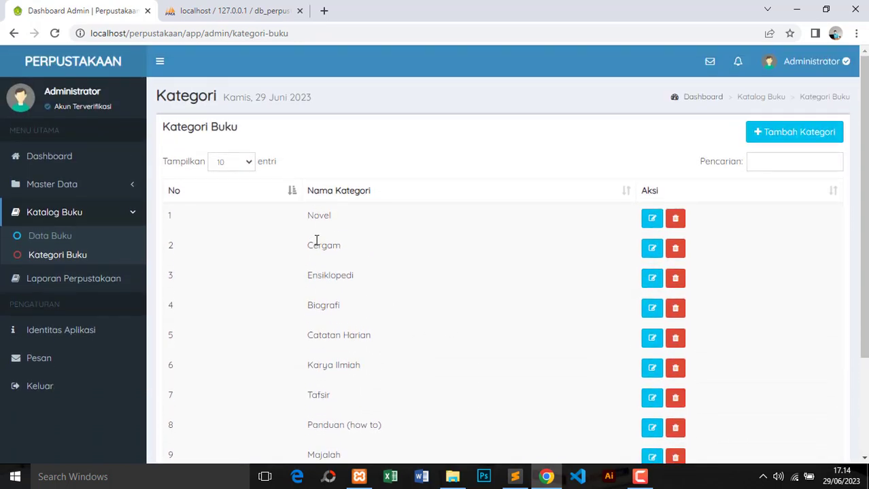
scroll(357, 284, "down", 2)
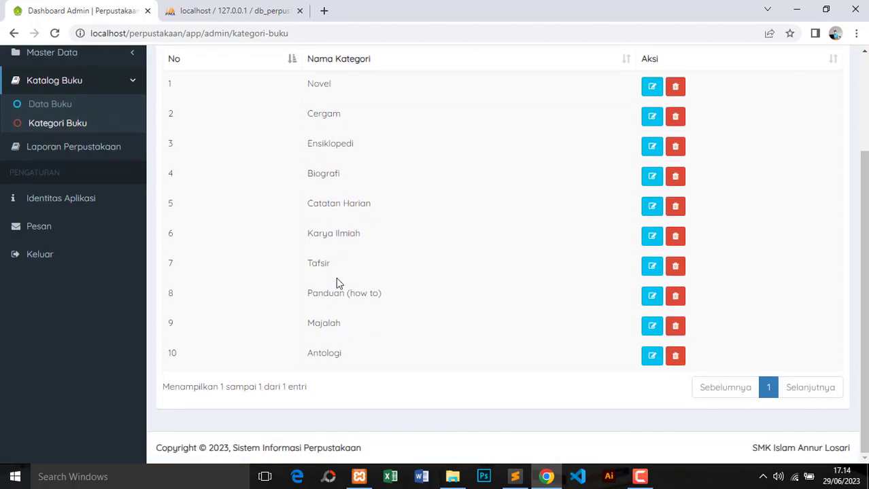
scroll(462, 274, "up", 2)
left_click(821, 139)
left_click(316, 191)
type("Komputer & Teknologi")
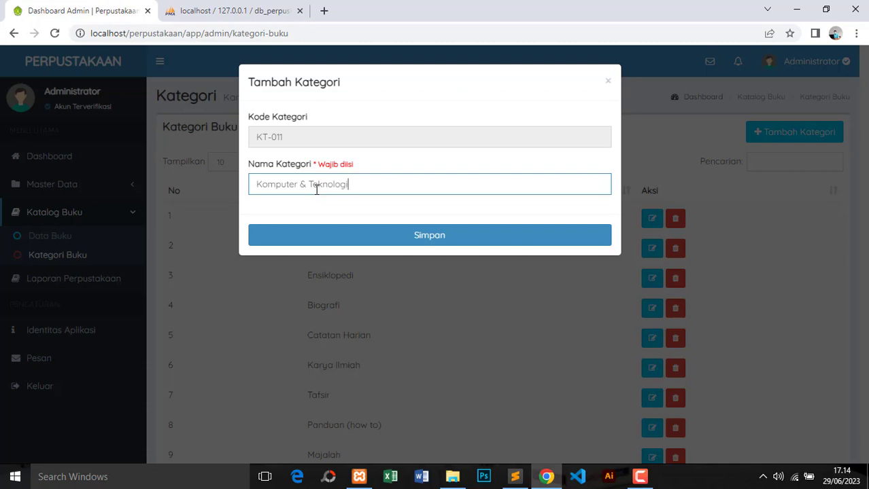
left_click(426, 241)
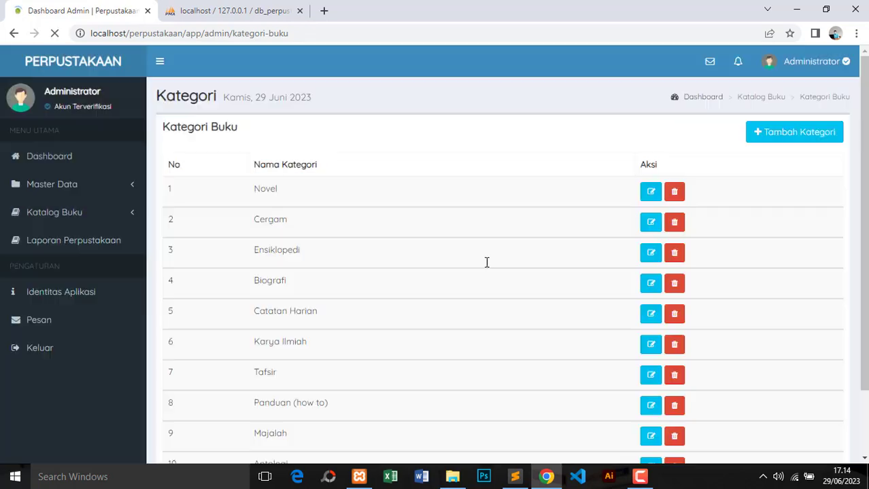
left_click(546, 329)
Confirm Komputer & Teknologi appears as the 11th entry in the category list
scroll(516, 367, "down", 3)
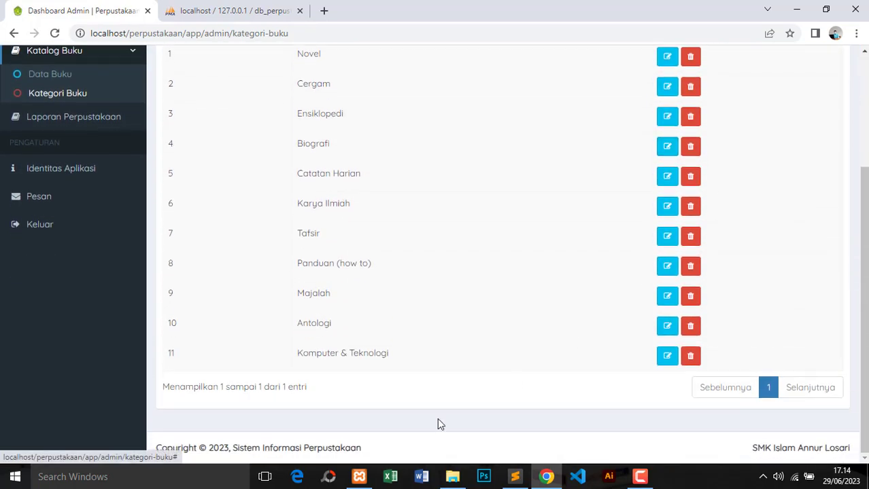
scroll(329, 429, "up", 3)
scroll(341, 288, "down", 3)
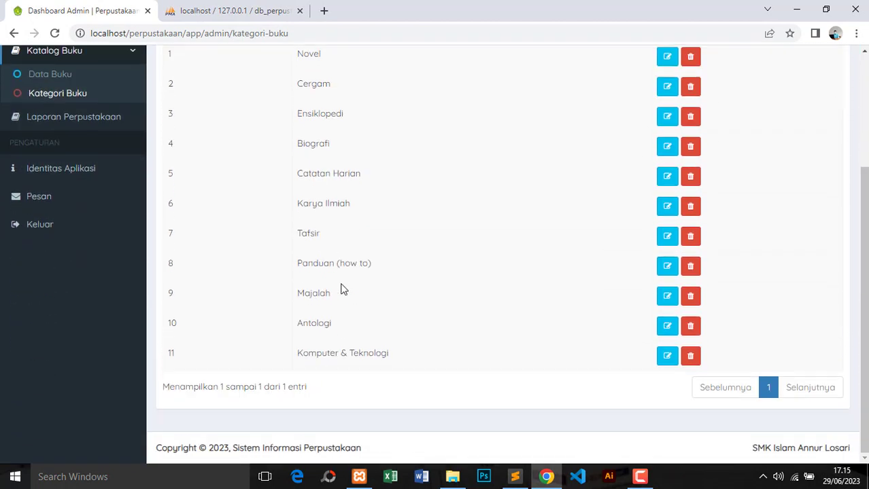
left_click_drag(300, 354, 401, 357)
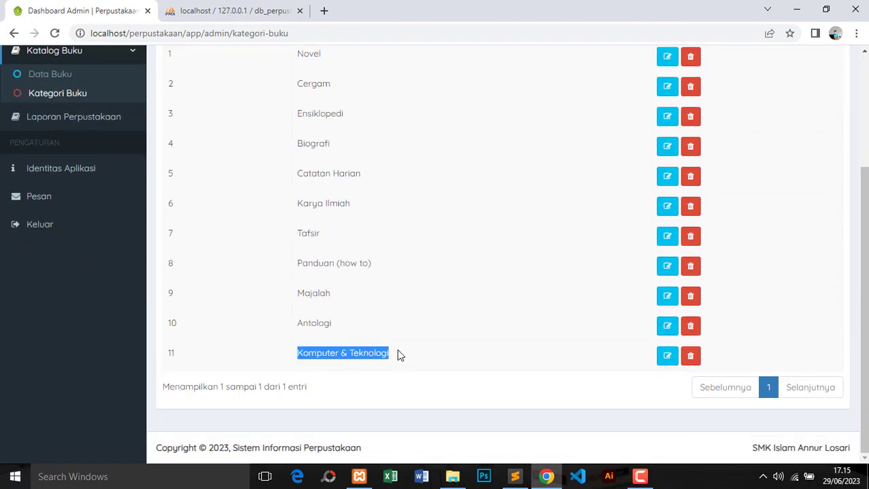
left_click(230, 12)
left_click(69, 191)
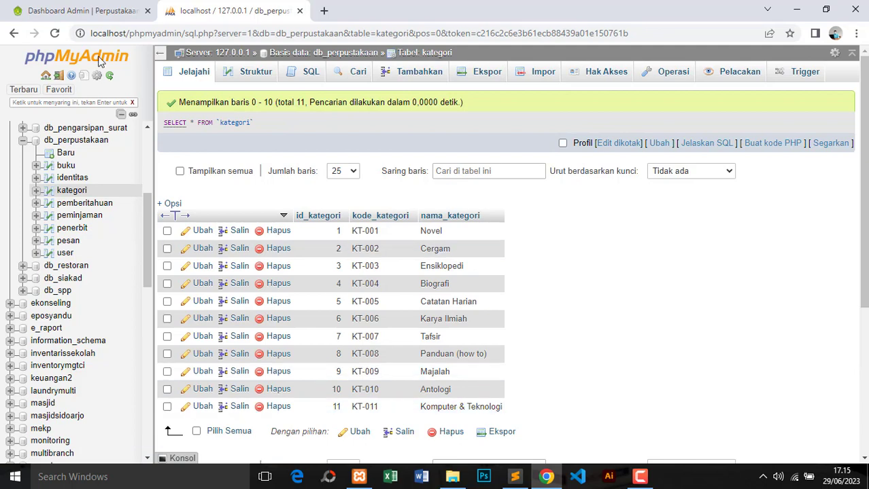
key("ctrl+Tab")
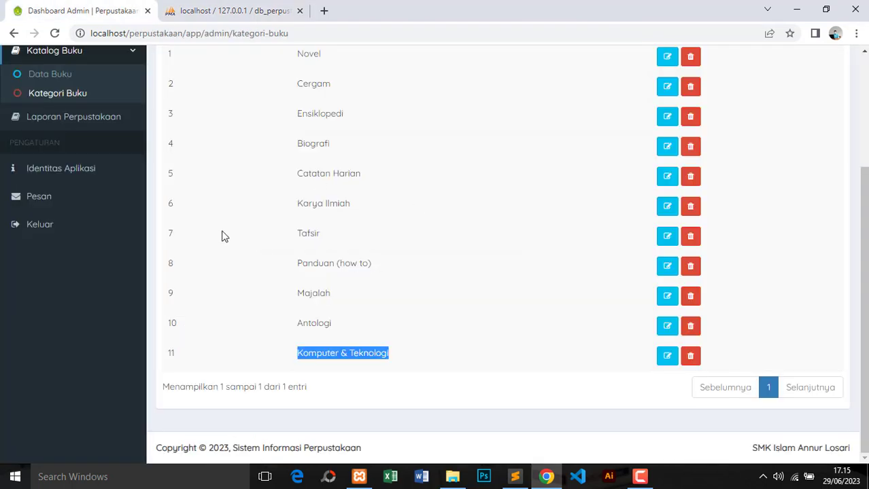
scroll(228, 237, "up", 3)
Generate the library loan report for borrowing date 04-06-2023 without printing it
left_click(60, 281)
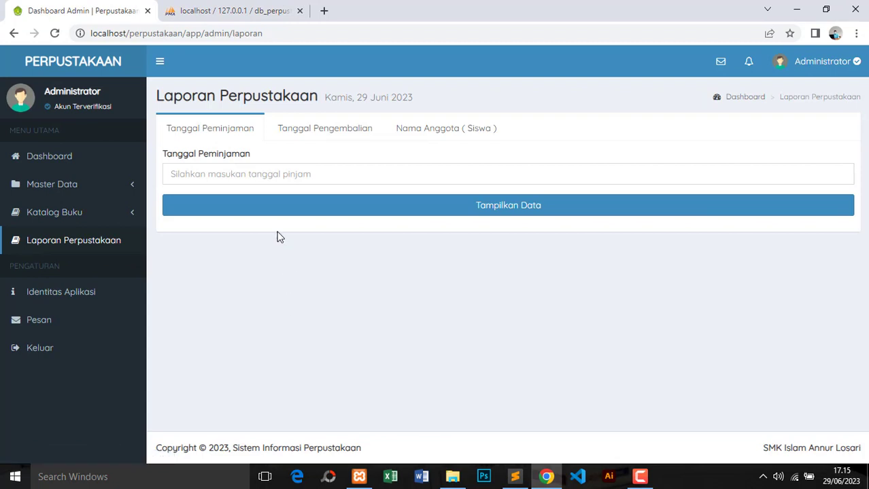
left_click(260, 173)
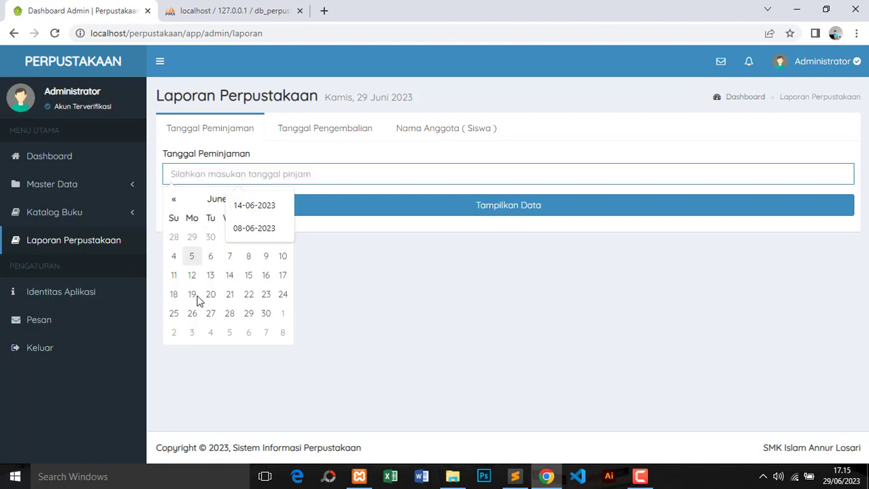
left_click(173, 256)
left_click(501, 213)
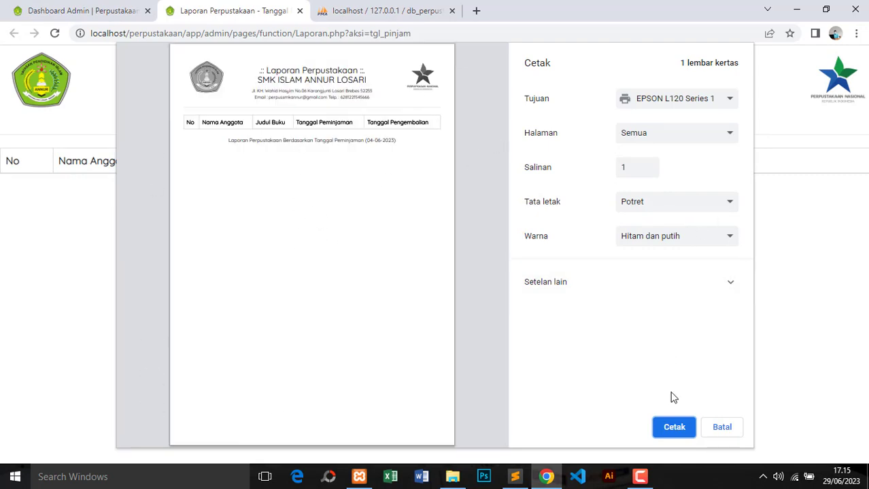
left_click(721, 427)
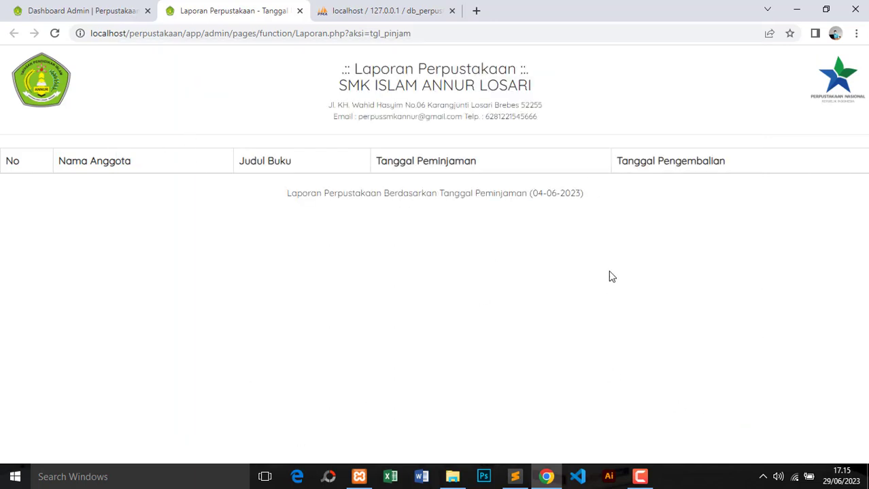
Back on Laporan Perpustakaan, view the report-by-return-date and report-by-member-name forms
left_click(120, 10)
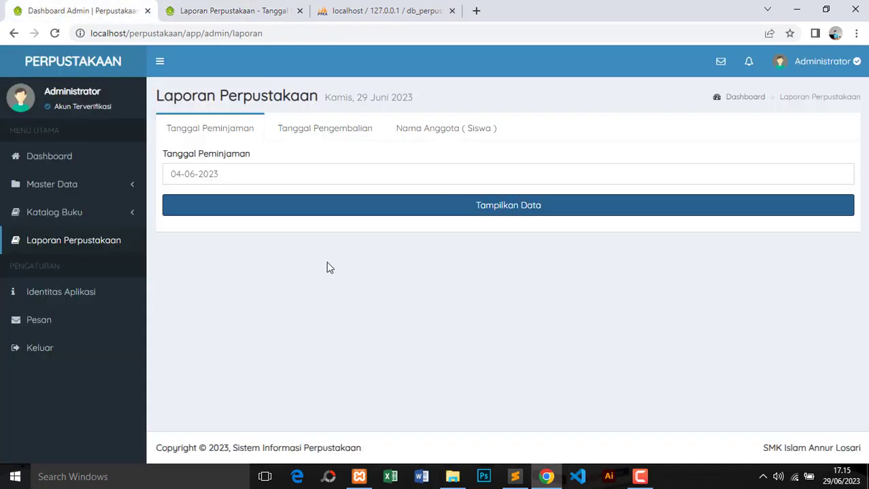
left_click(306, 134)
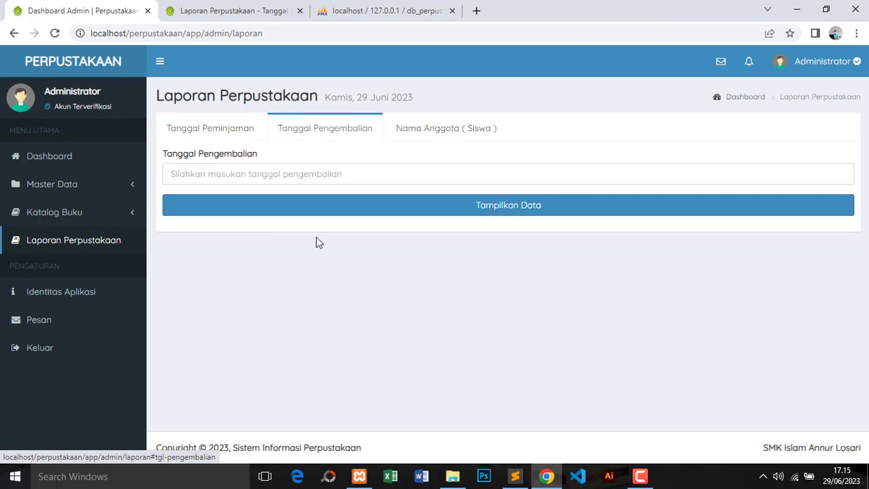
left_click(286, 173)
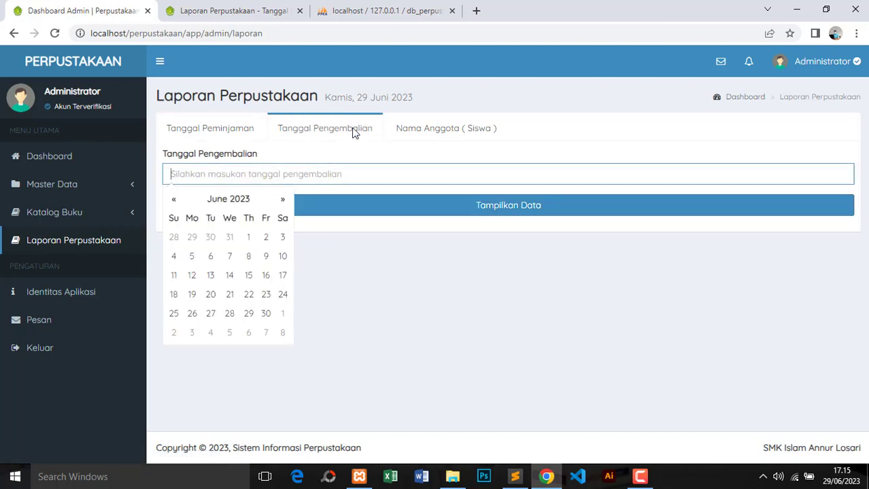
left_click(403, 127)
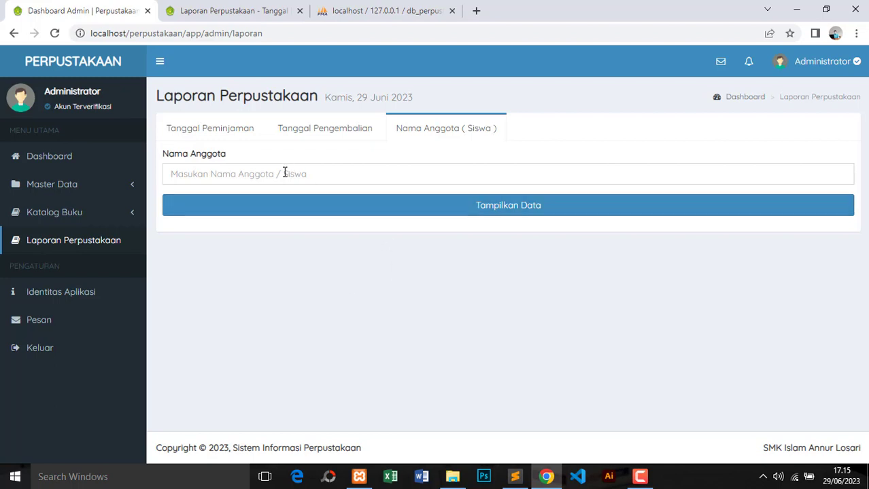
left_click(72, 293)
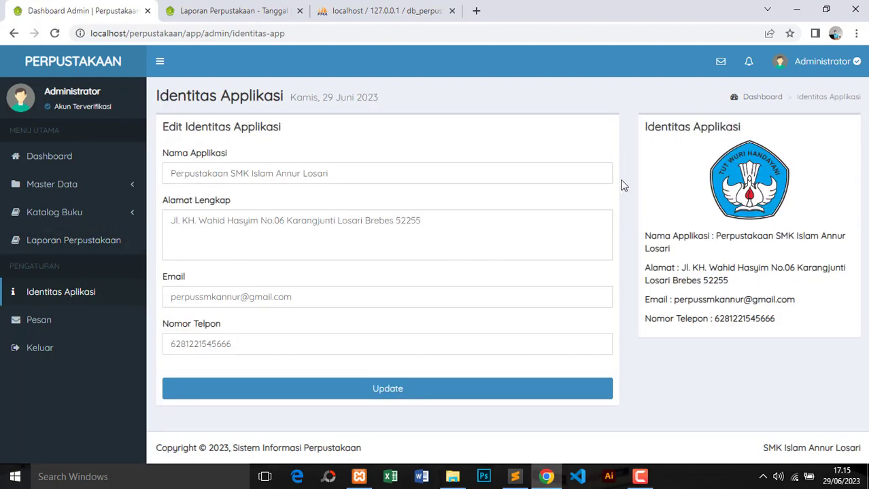
Review the Identitas Aplikasi name, address, email and phone fields, then open the empty Pesan inbox
left_click(416, 176)
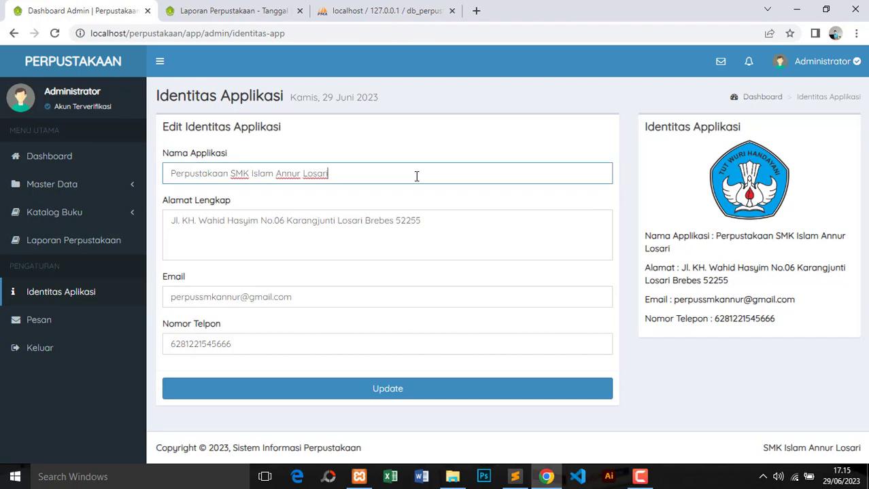
left_click(441, 228)
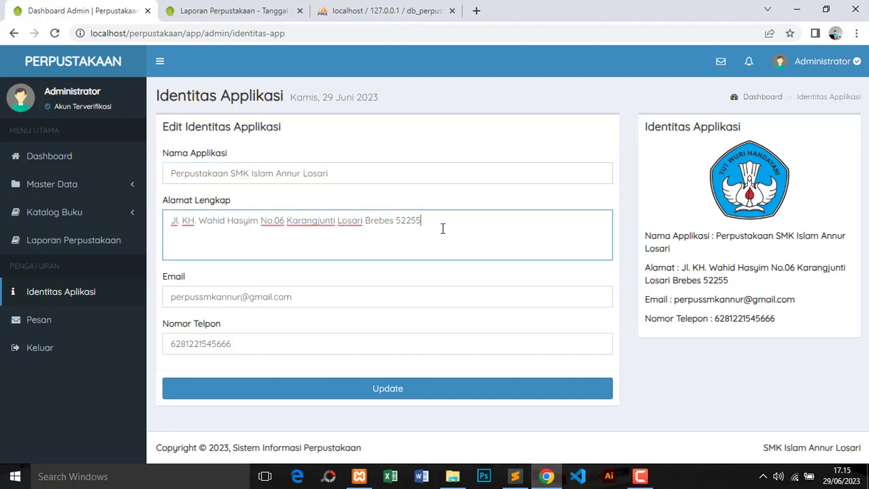
left_click(304, 298)
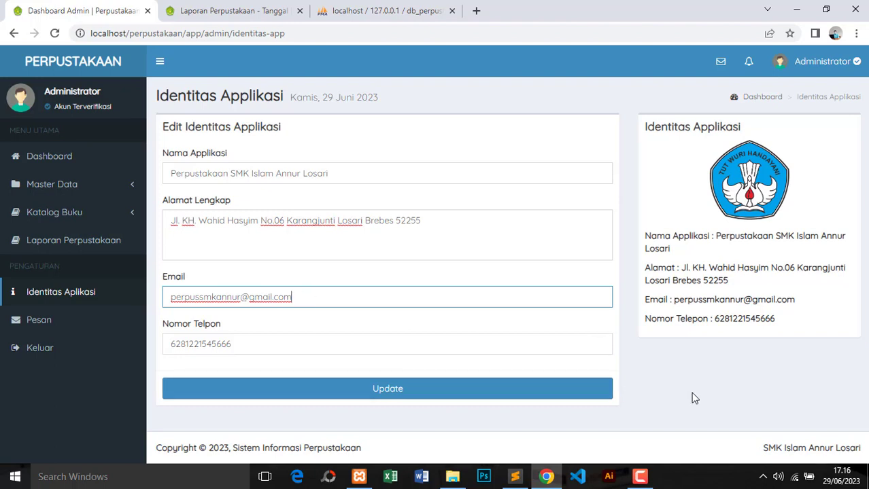
left_click(282, 173)
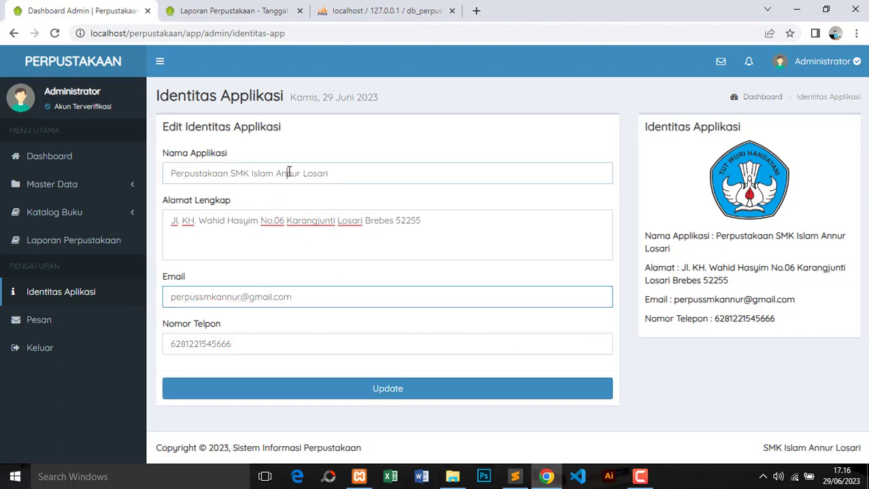
left_click(318, 235)
left_click(303, 297)
left_click(302, 175)
left_click_drag(252, 221, 259, 221)
left_click(276, 222)
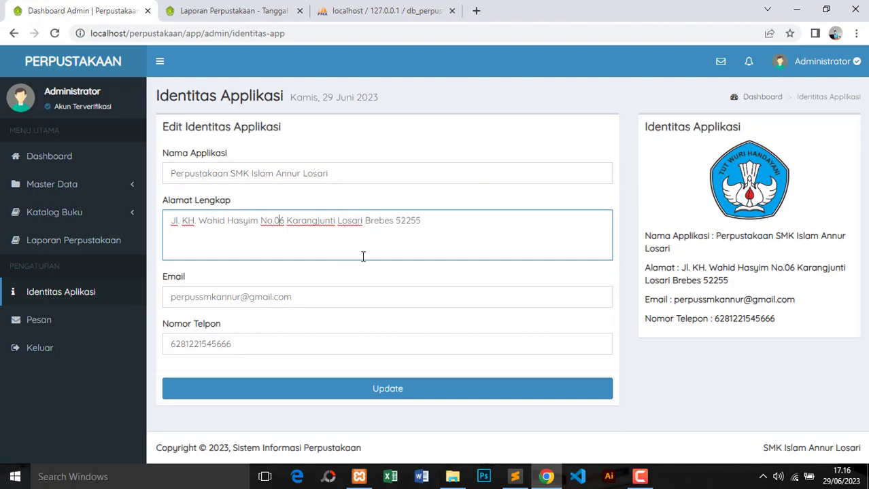
left_click(338, 296)
left_click(333, 343)
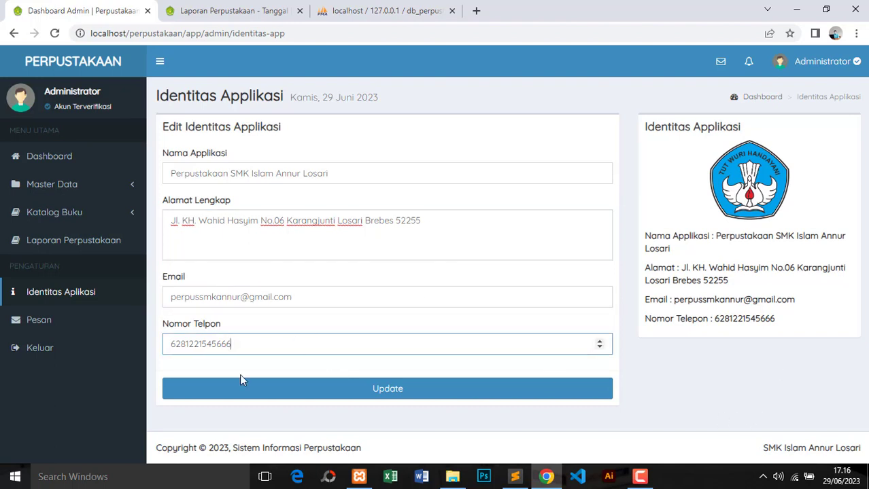
left_click(60, 320)
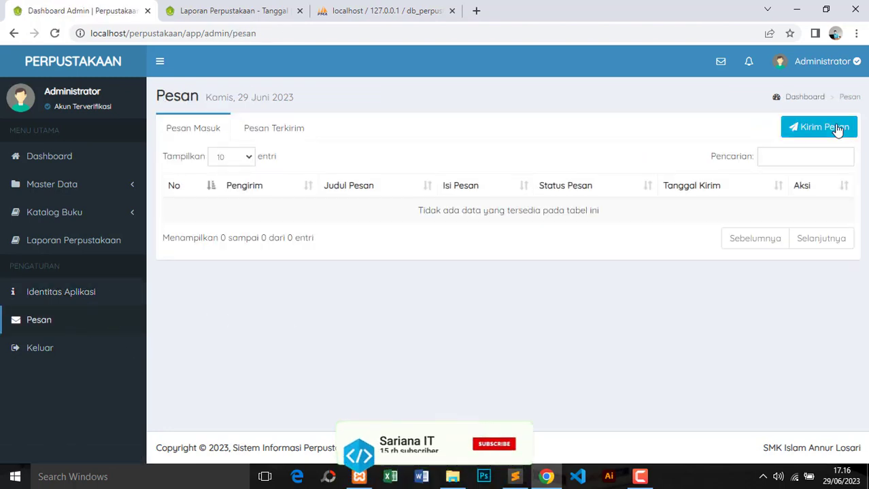
Start a new message to the member with title 'Pengembalian Buku'
left_click(796, 128)
left_click(342, 136)
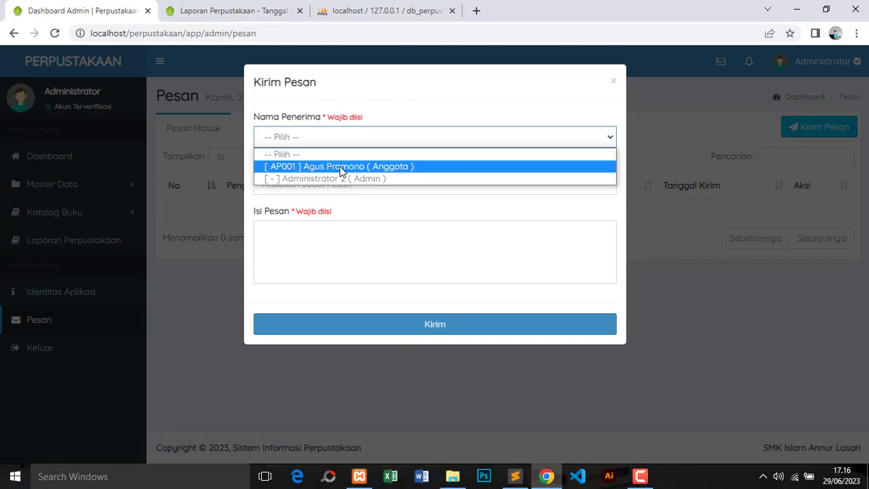
left_click(335, 167)
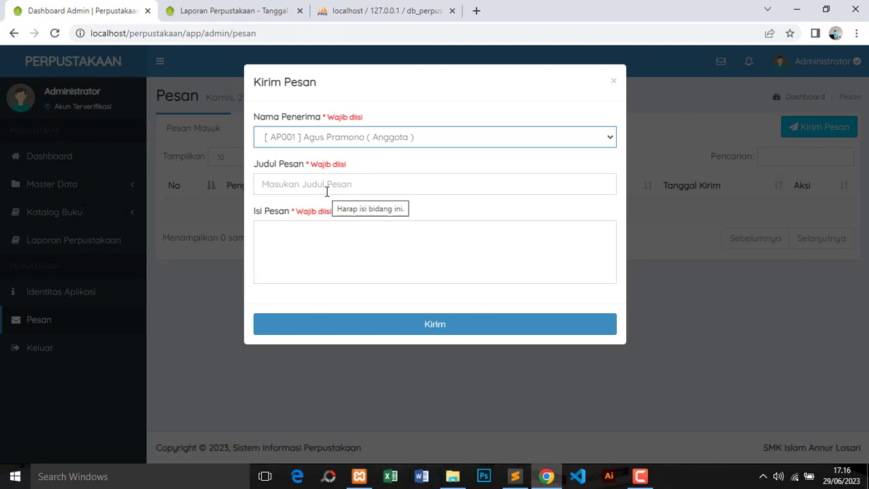
left_click(338, 139)
left_click(340, 142)
left_click(340, 142)
left_click(340, 141)
left_click(315, 182)
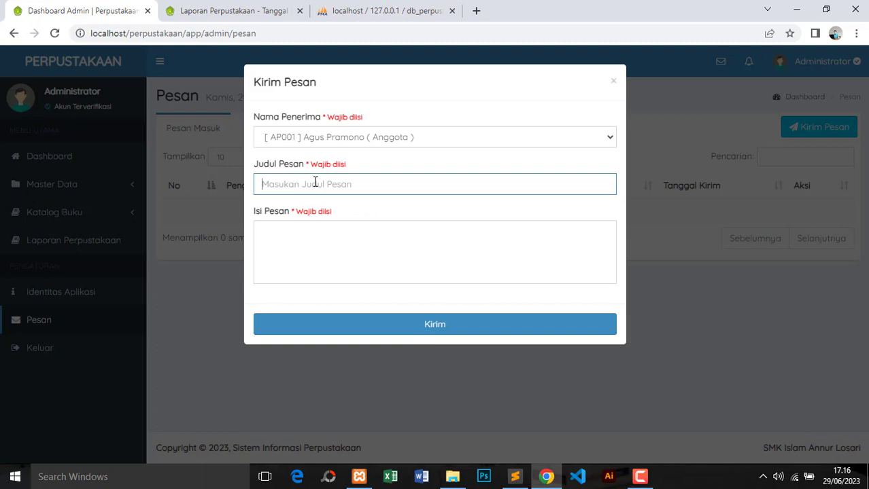
type("Pengembalian Buku")
Write the body 'Mohon segera untuk mengembalikan buku ke perpustakaan' and send the message
left_click(293, 233)
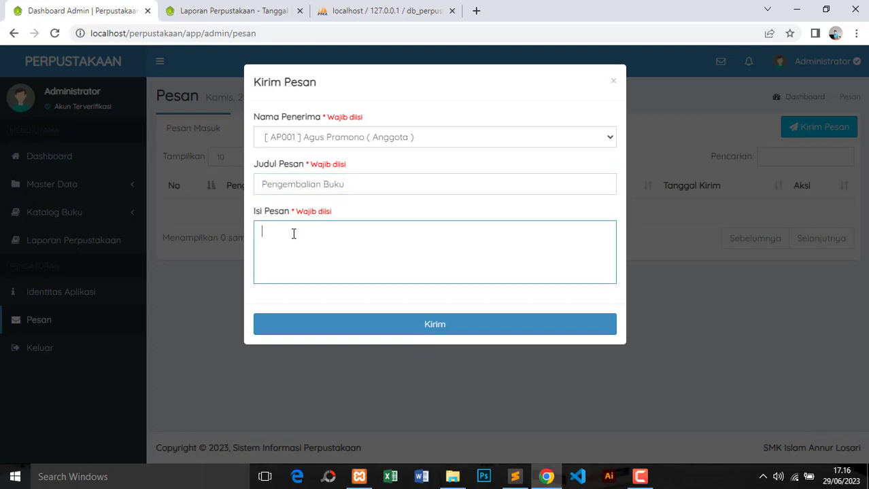
type("Mohon segera untuk mengembal")
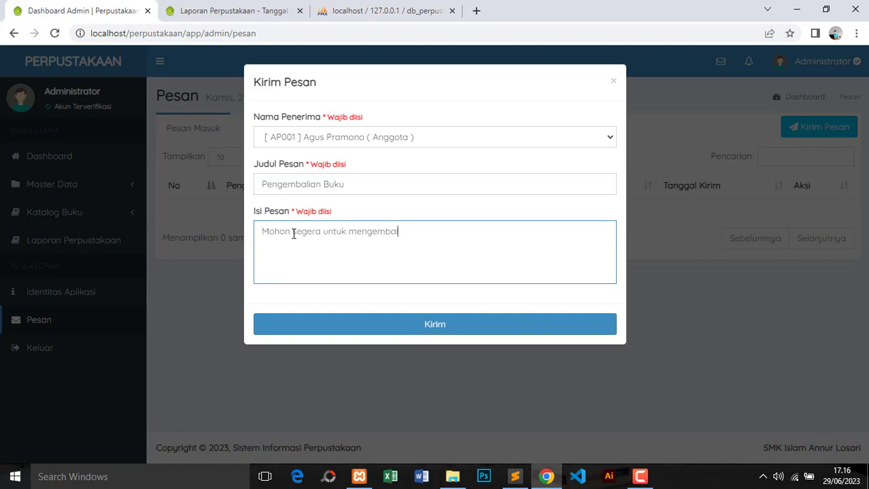
type("ikan buku ke perpustakaan")
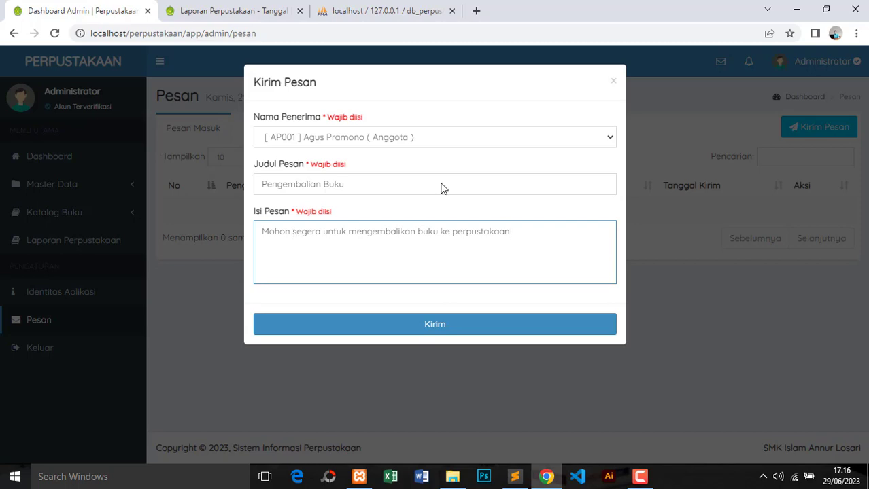
left_click(464, 330)
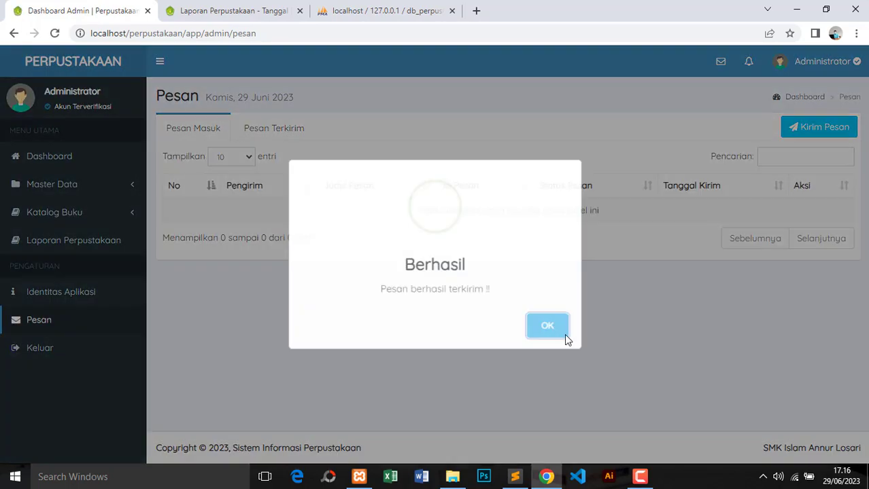
left_click(550, 332)
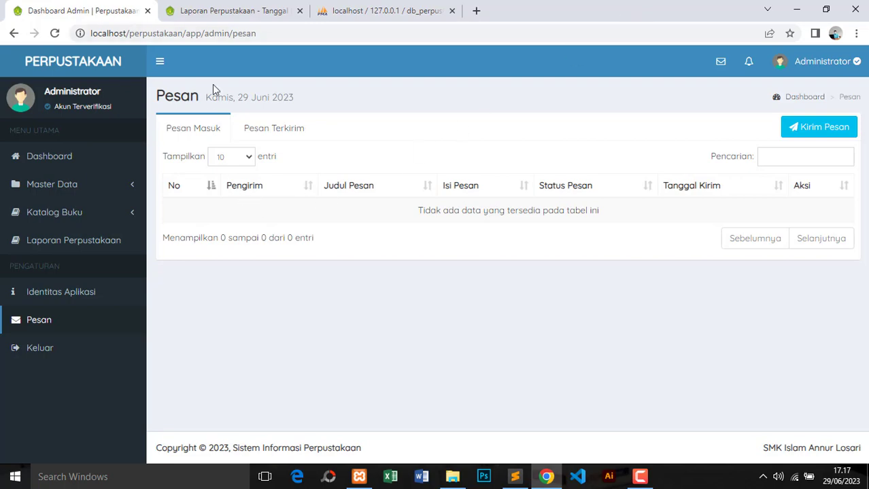
Verify in phpMyAdmin that the pesan table holds the message as Belum dibaca
left_click(336, 11)
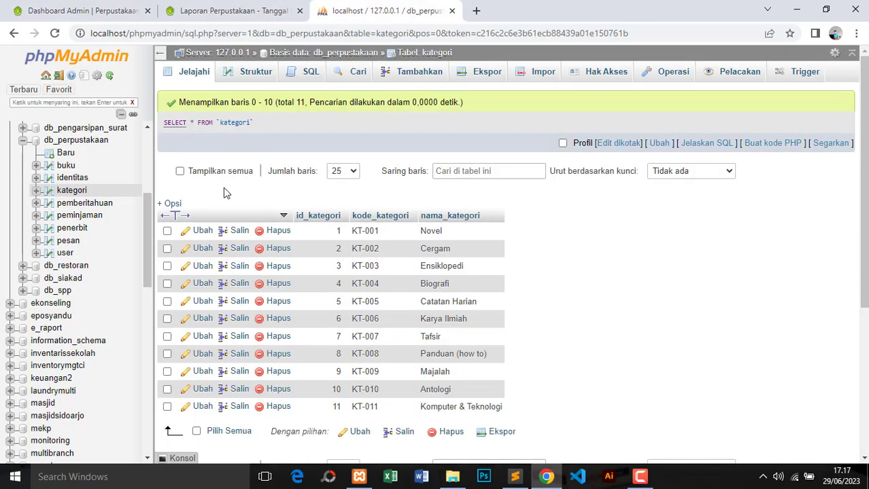
left_click(68, 240)
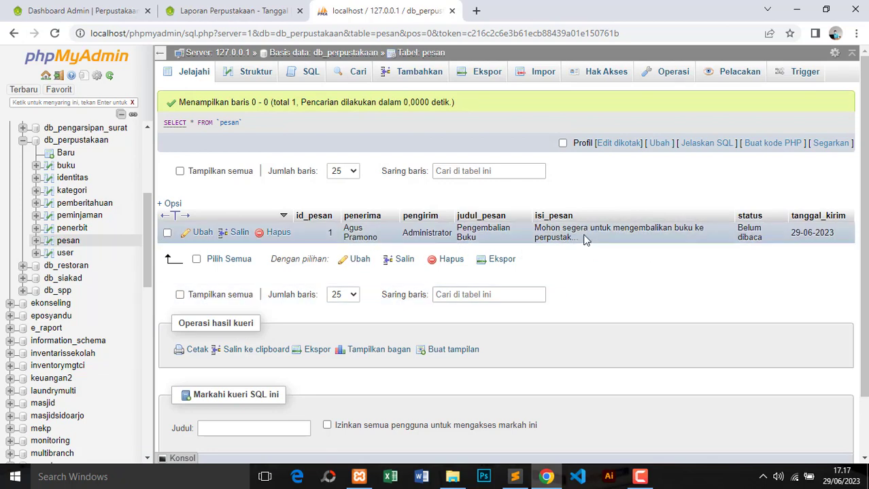
left_click(96, 10)
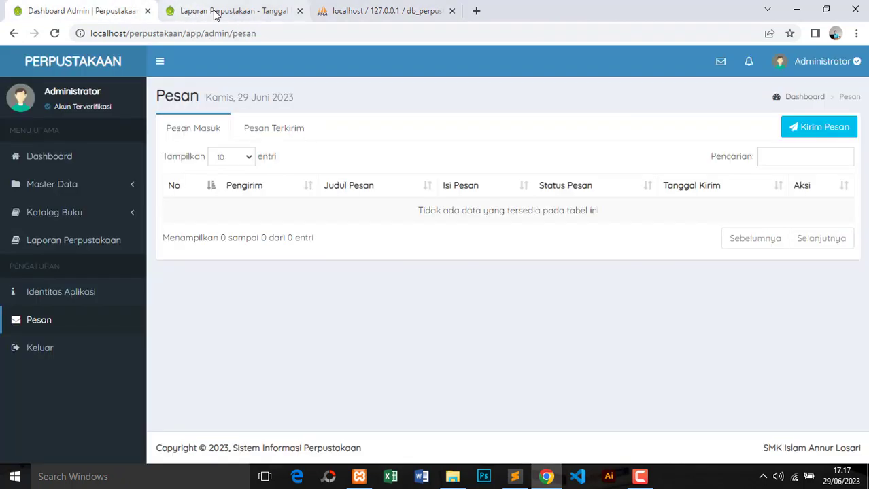
Close the report tab and log out of the administrator account
left_click(300, 10)
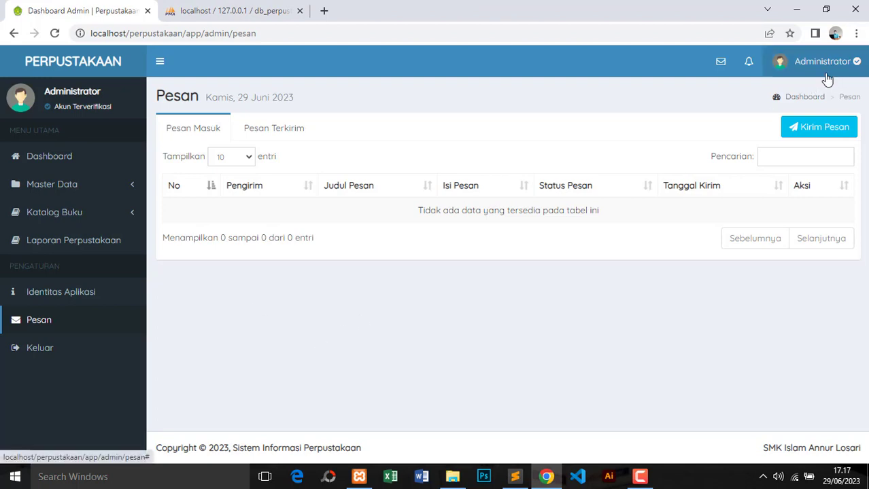
left_click(54, 350)
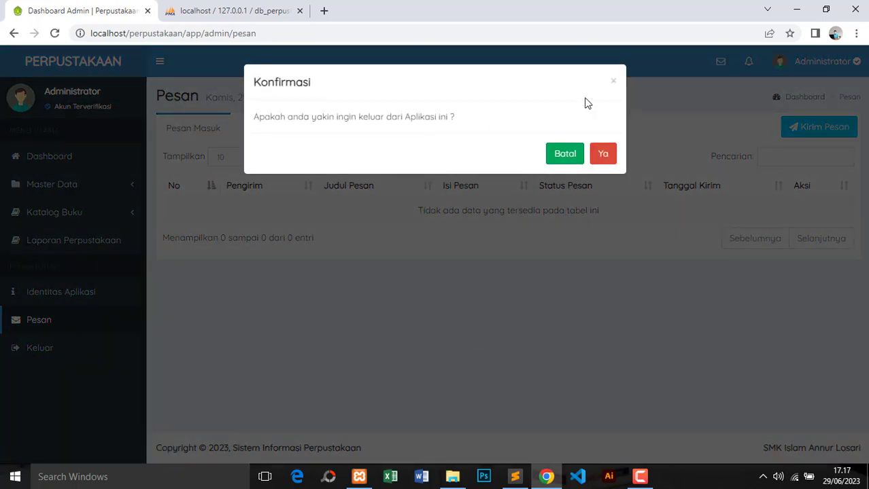
left_click(601, 156)
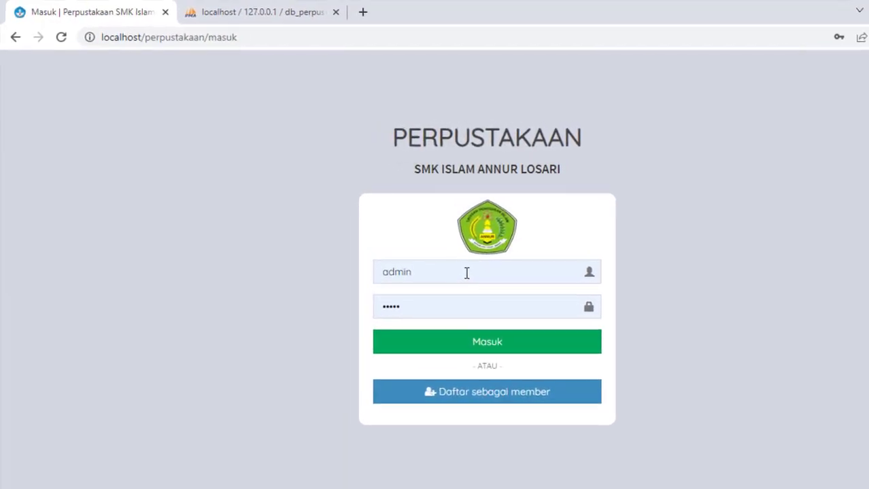
Sign in with the member's username and password
left_click(416, 244)
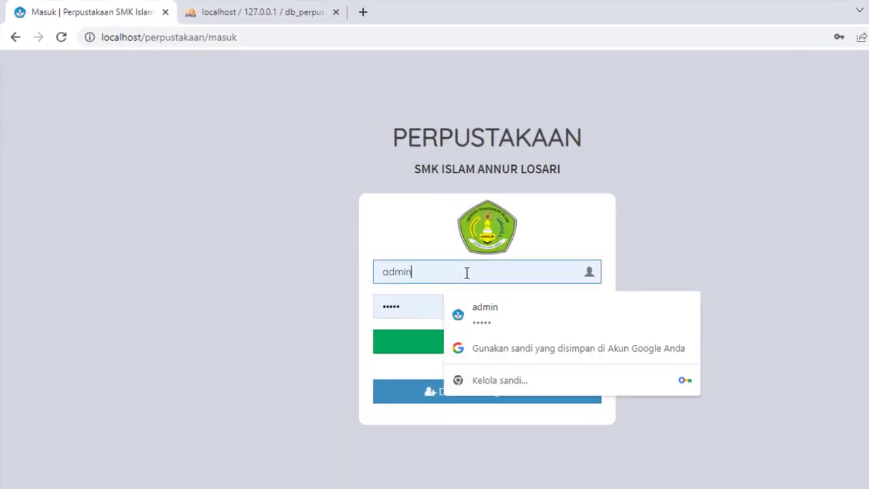
left_click_drag(466, 273, 356, 279)
type("agus")
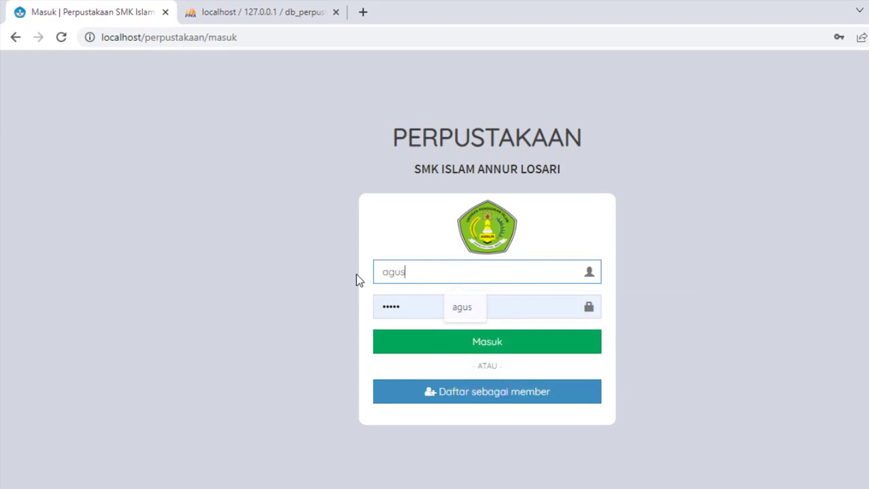
left_click_drag(416, 305, 364, 314)
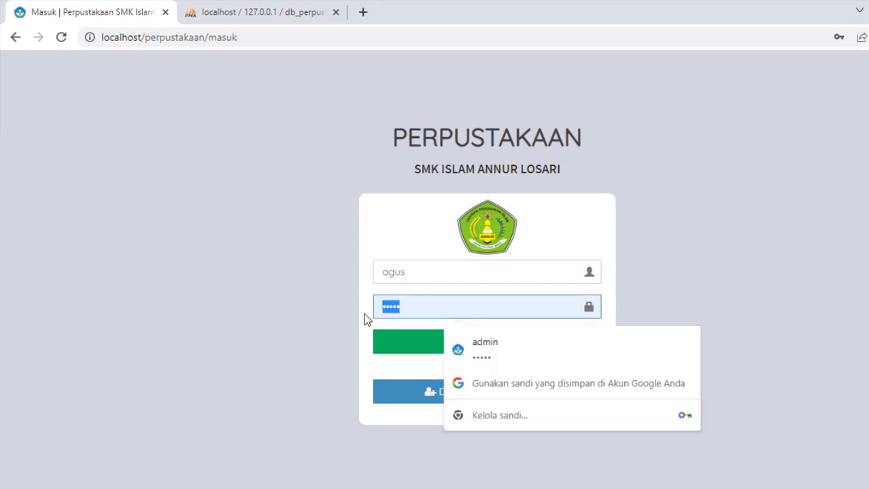
type("as")
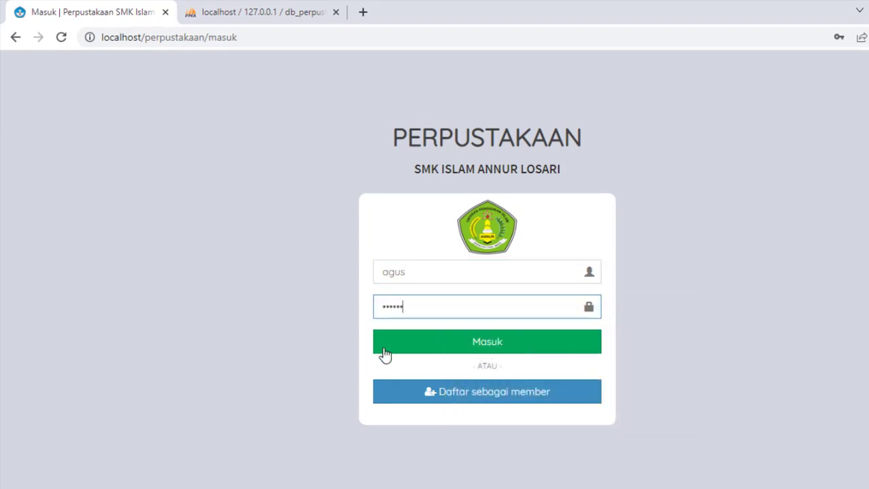
left_click(466, 342)
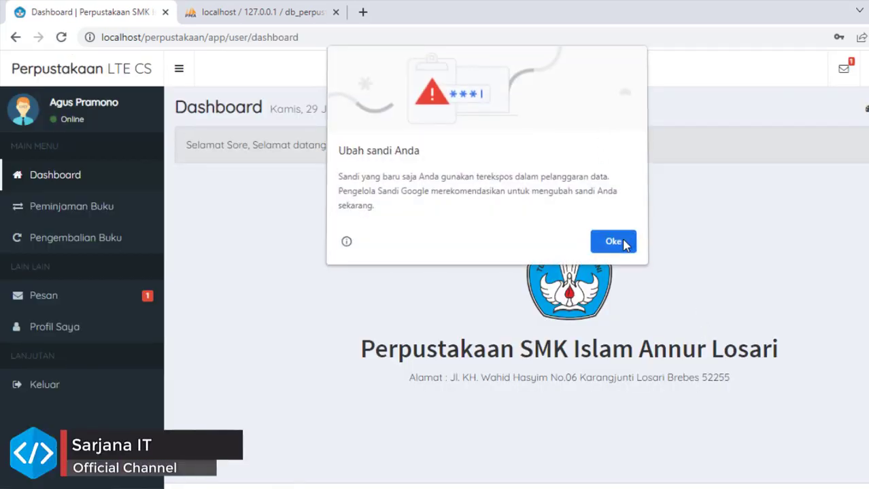
Mark the Pengembalian Buku message as read in the member's Pesan list
left_click(612, 242)
left_click(44, 296)
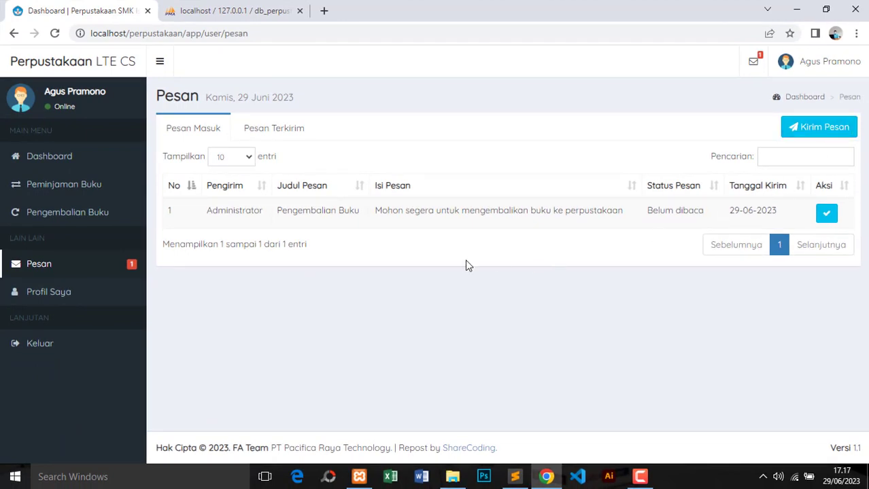
left_click(825, 214)
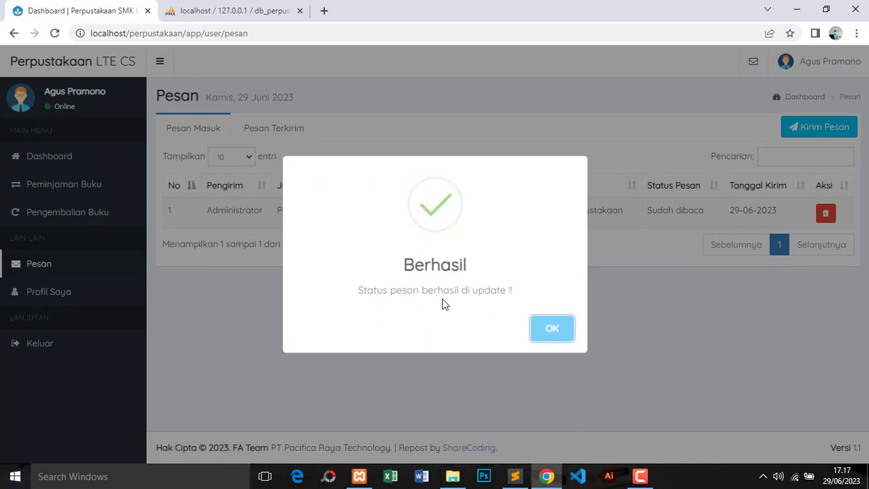
left_click(553, 332)
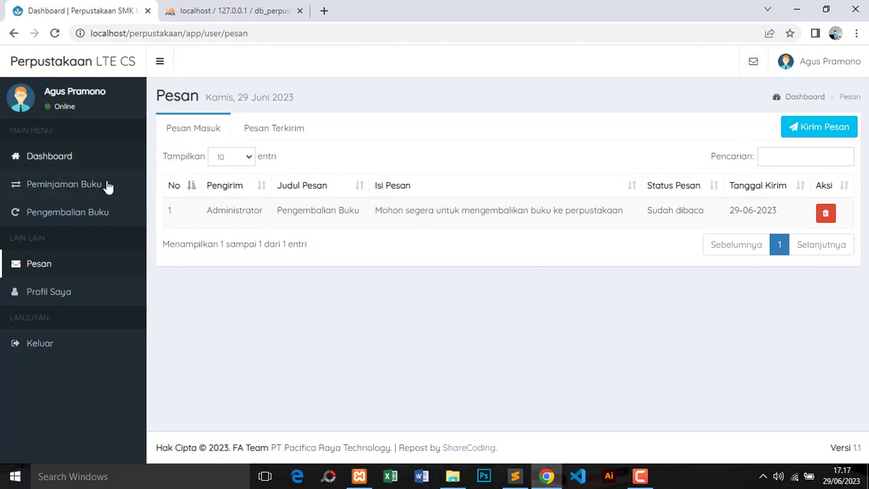
View the Peminjaman Buku and Pengembalian Buku forms, then log the member out
left_click(64, 185)
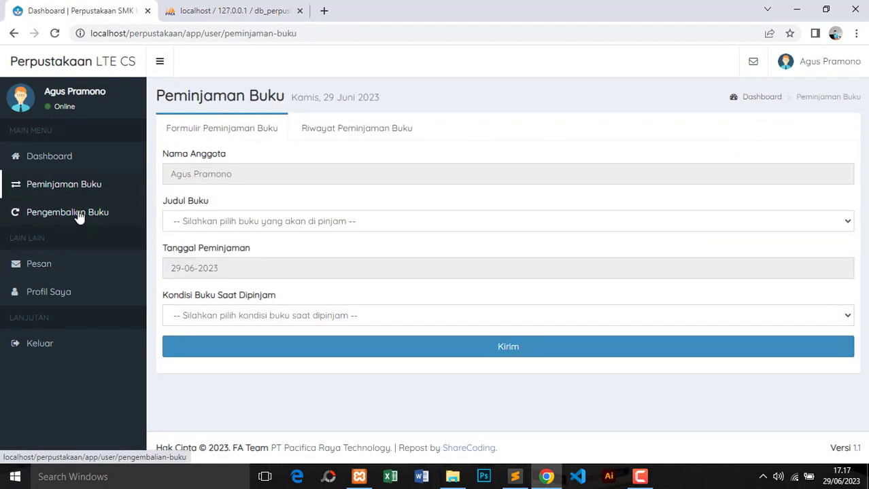
left_click(76, 216)
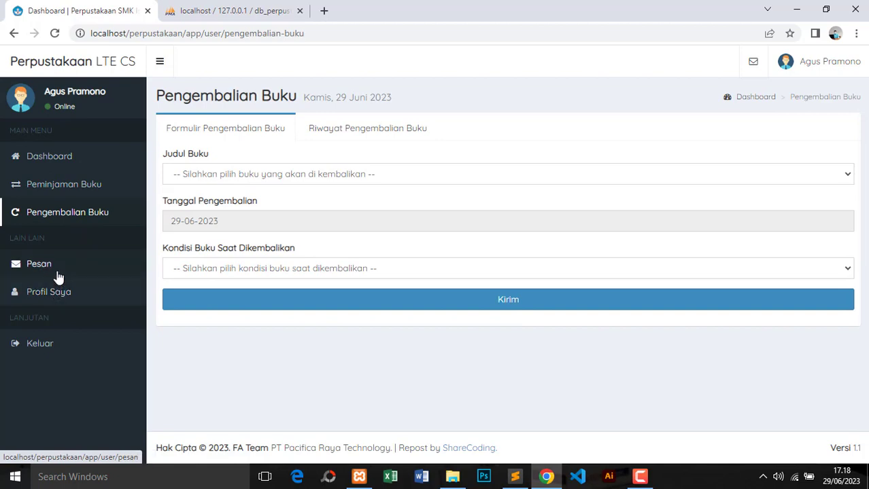
left_click(52, 348)
left_click(575, 168)
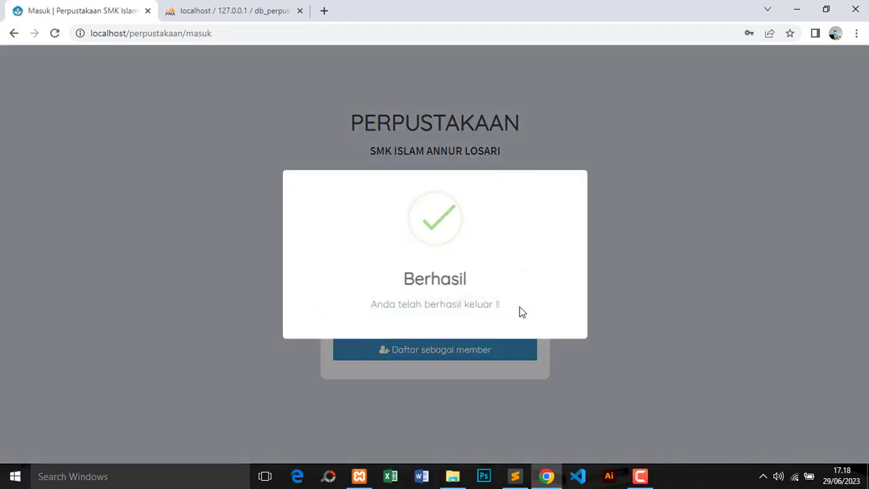